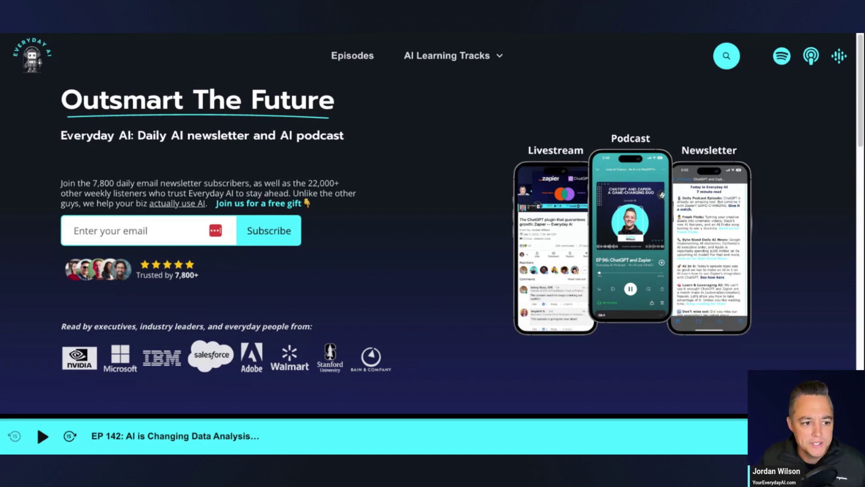
Switch to Google Trends and look through what is currently trending in the United States
key(ctrl+Tab)
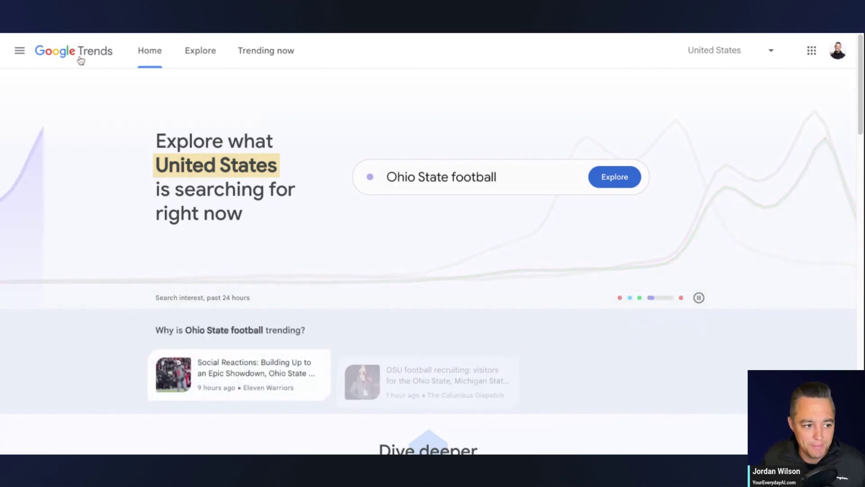
scroll(280, 151, down, 6)
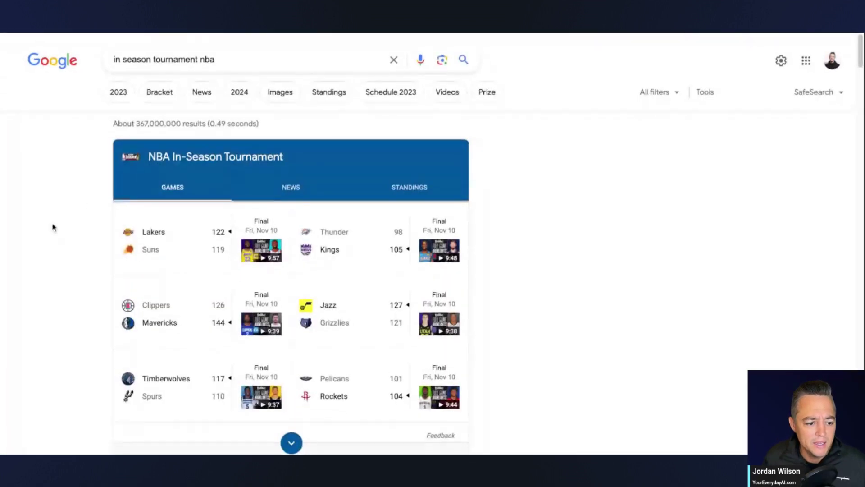
Pick the NBA.com article "In-Season Tournament 101: Rules, format and how it works" from the search results as the first source
scroll(53, 228, down, 3)
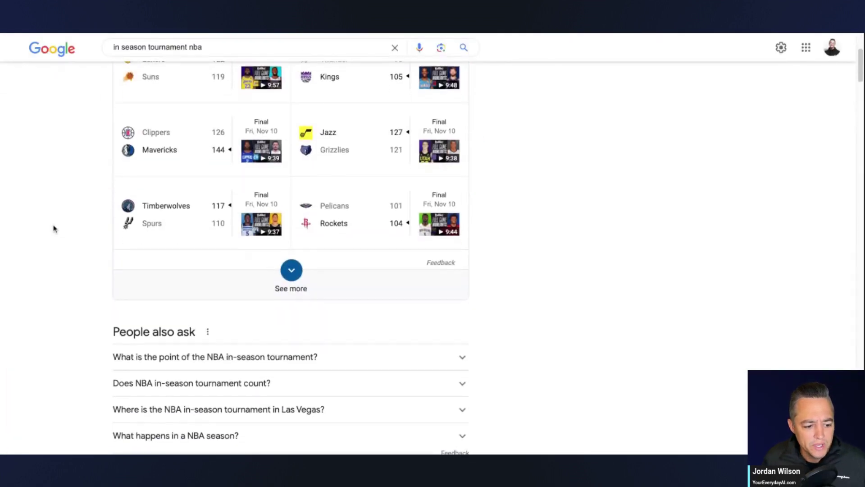
scroll(53, 228, down, 7)
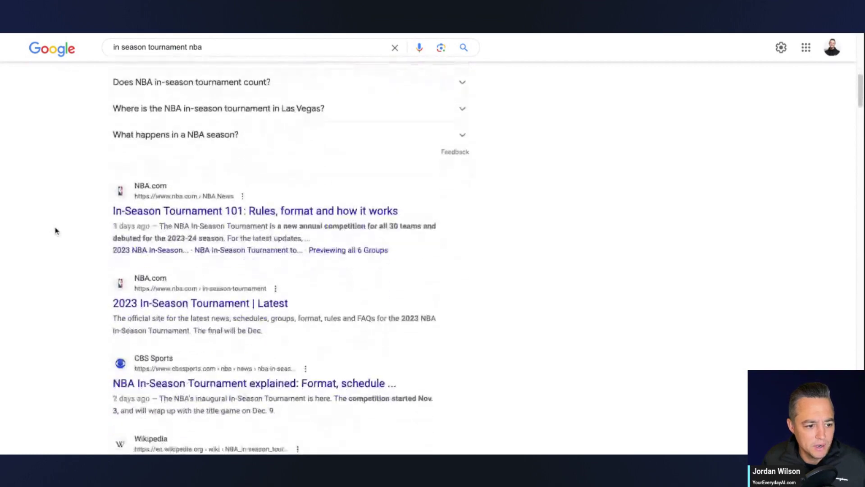
triple_click(212, 143)
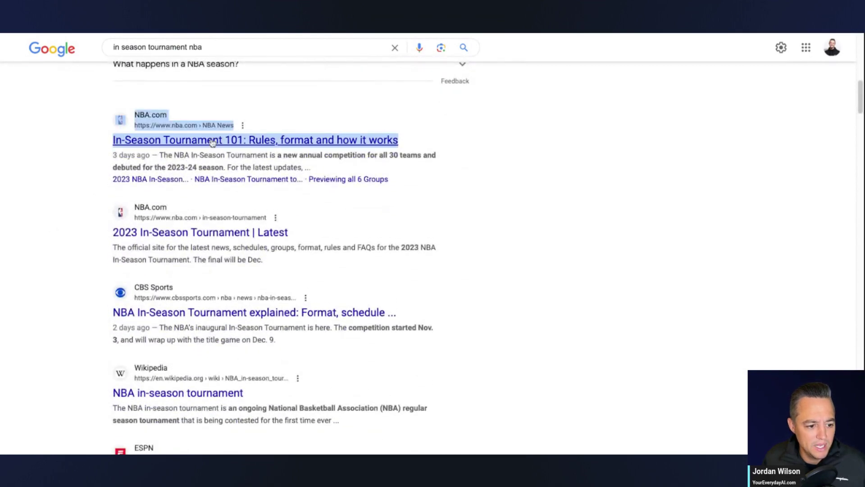
key(alt+Tab)
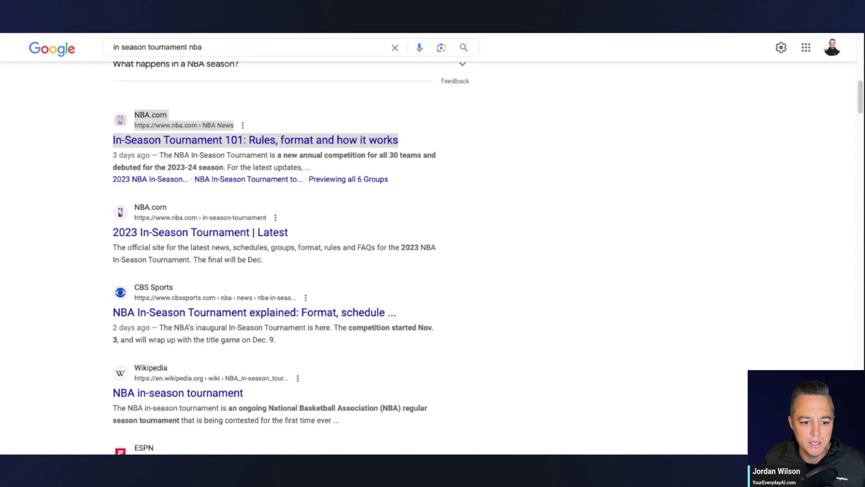
key(alt+Tab)
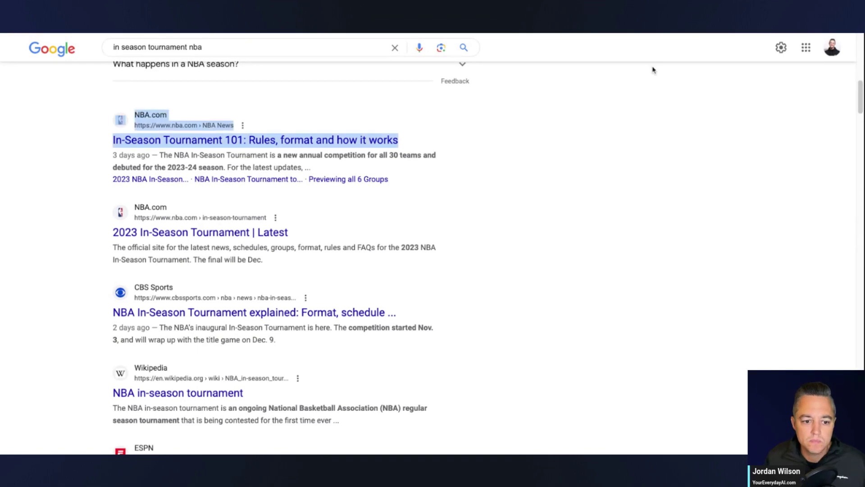
Pick the Yahoo Sports article "What to know about NBA in-season tournament" from the results as the second source
scroll(563, 129, down, 1)
scroll(564, 129, down, 3)
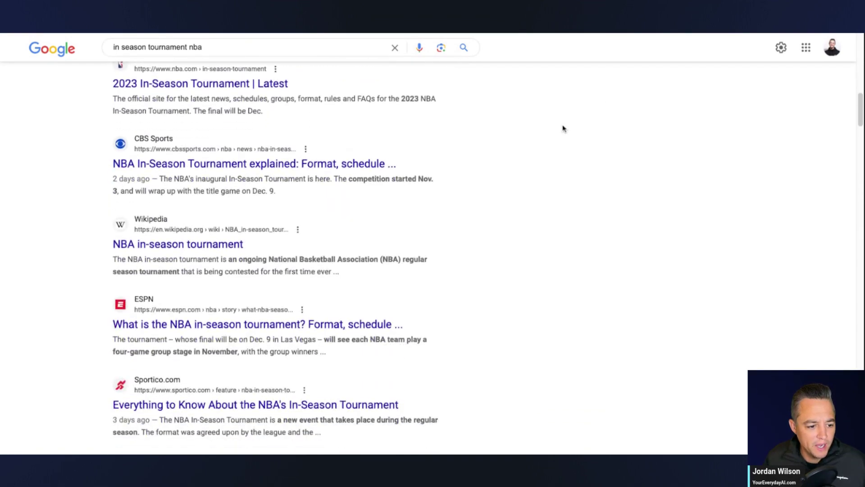
scroll(563, 130, down, 3)
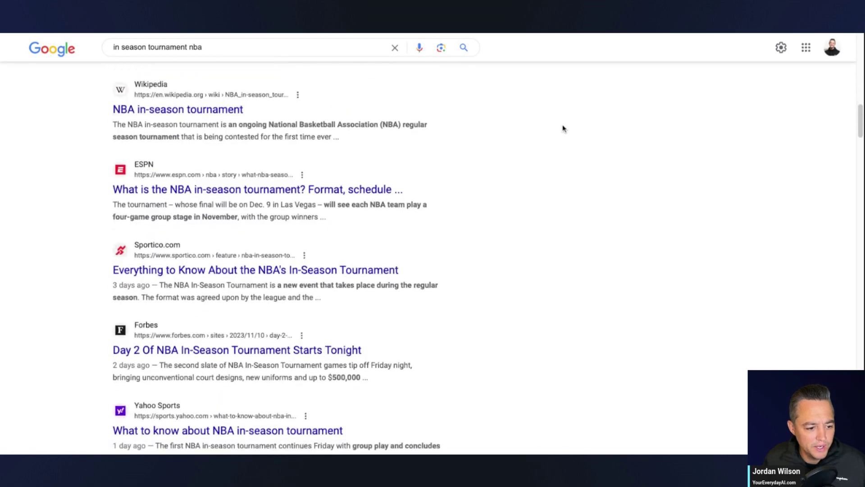
scroll(57, 243, down, 3)
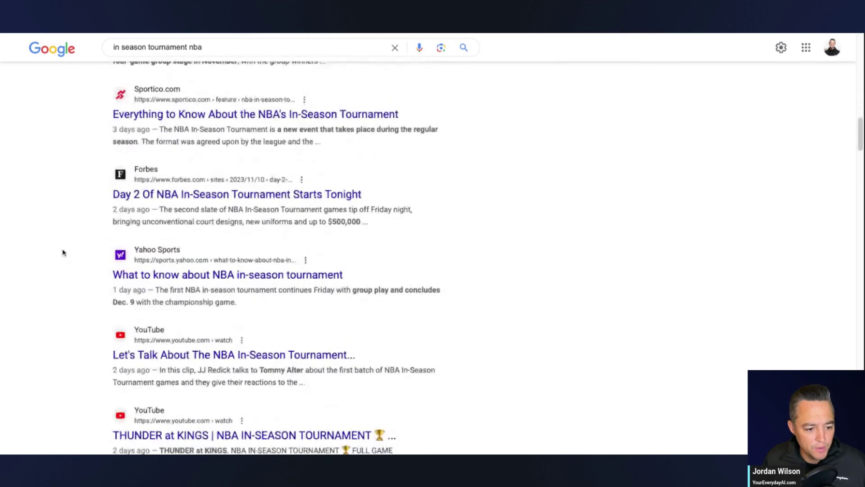
triple_click(289, 280)
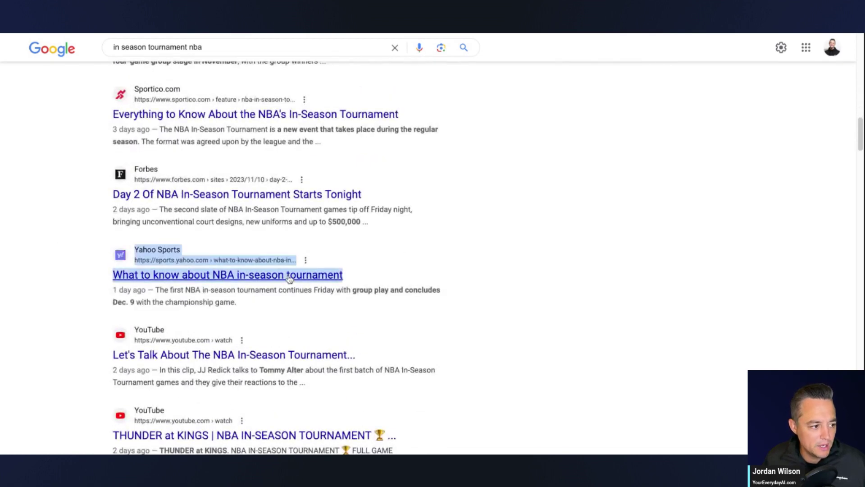
key(alt+Tab)
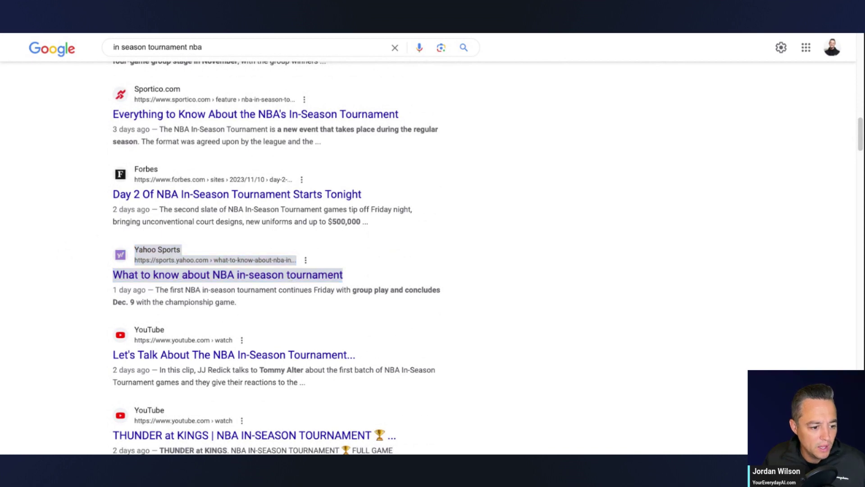
Pick the CNN.com article "NBA In-Season Tournament: What is it, how will it work" from the results as the third source
scroll(279, 256, down, 4)
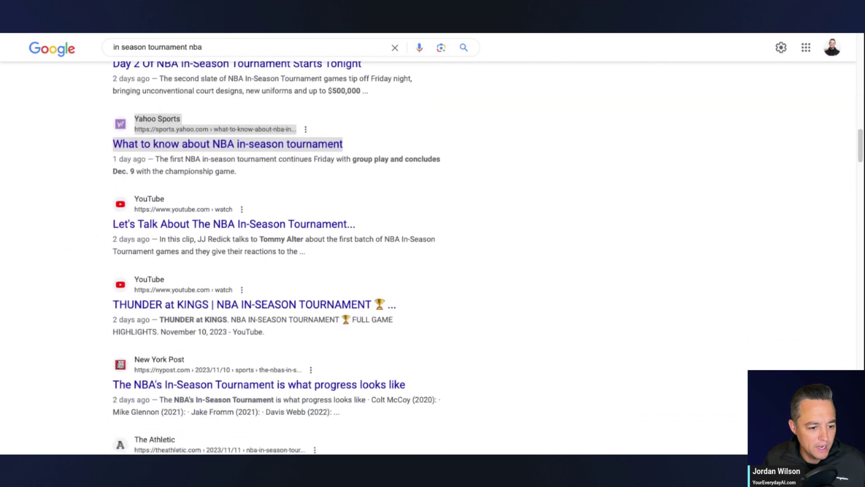
scroll(568, 247, down, 2)
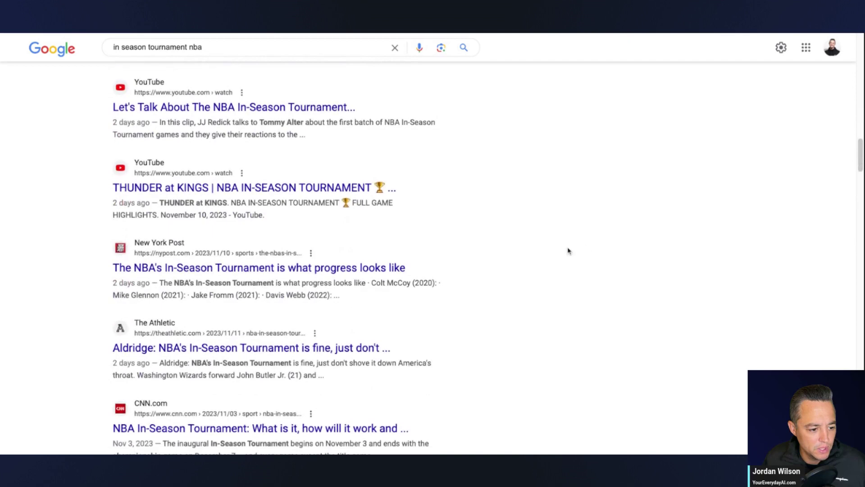
scroll(556, 251, down, 2)
scroll(554, 253, down, 3)
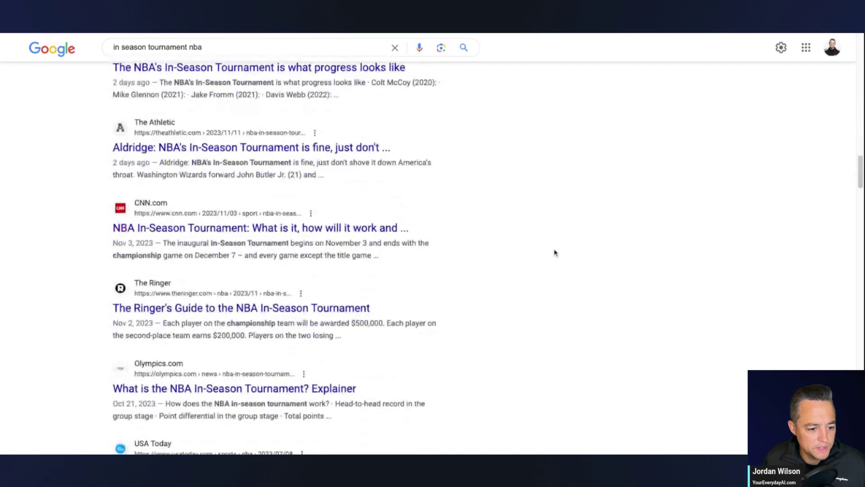
click(321, 230)
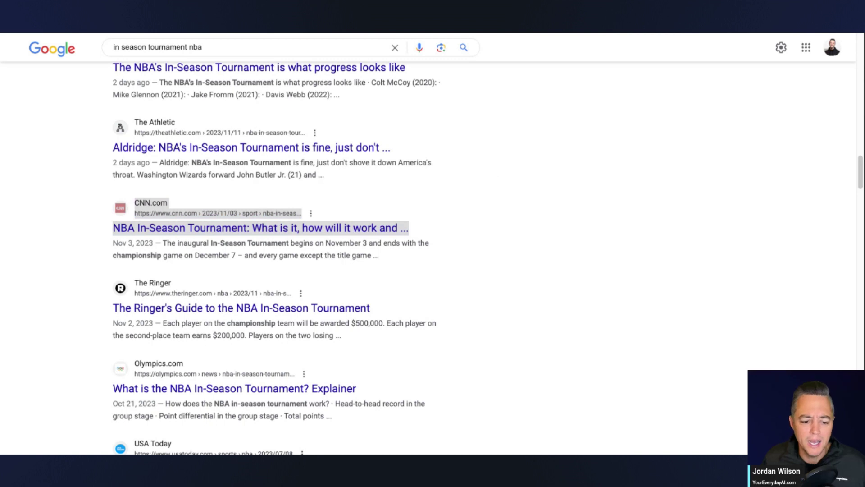
Switch to ChatGPT and complete the prompt's podcast topic with "the new nba in season tournament that debuted in 2023"
key(ctrl+Tab)
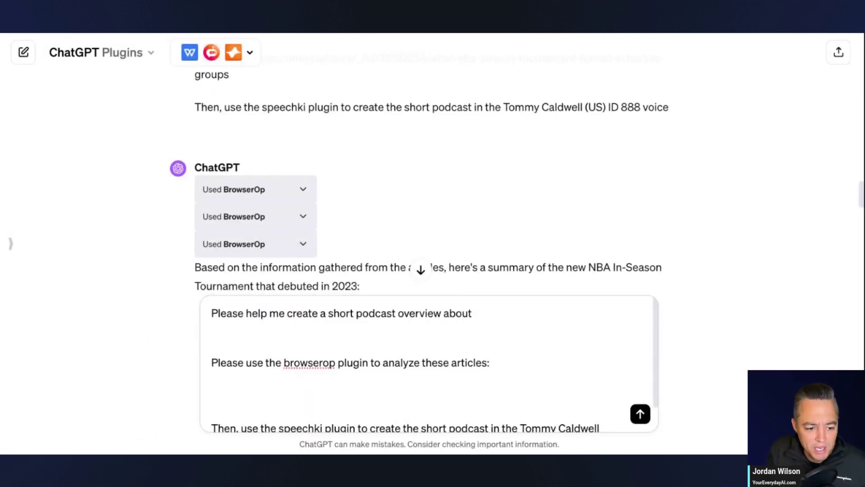
scroll(500, 137, down, 10)
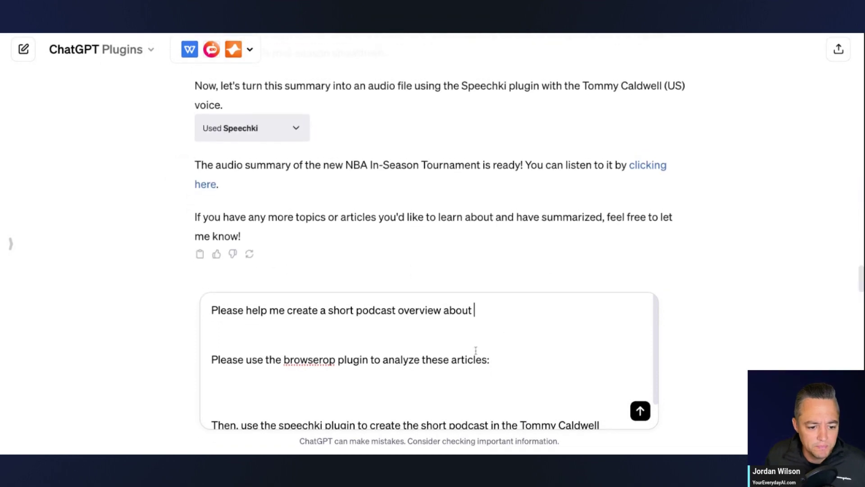
click(496, 317)
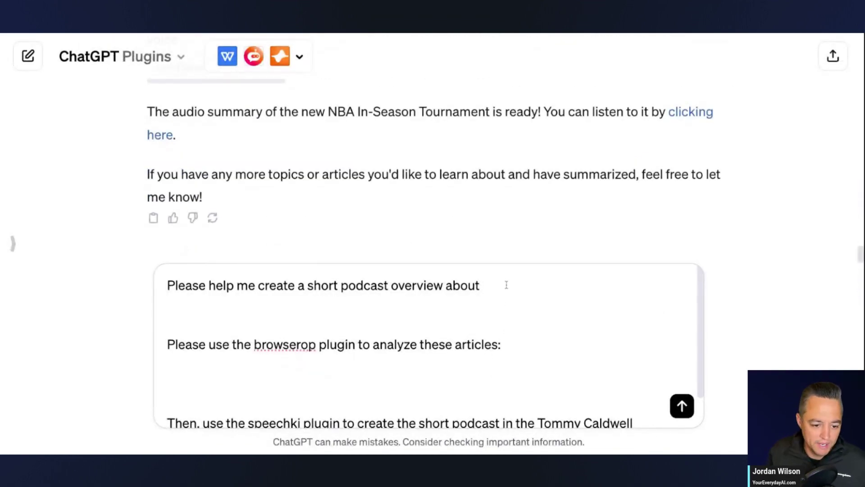
text(the new )
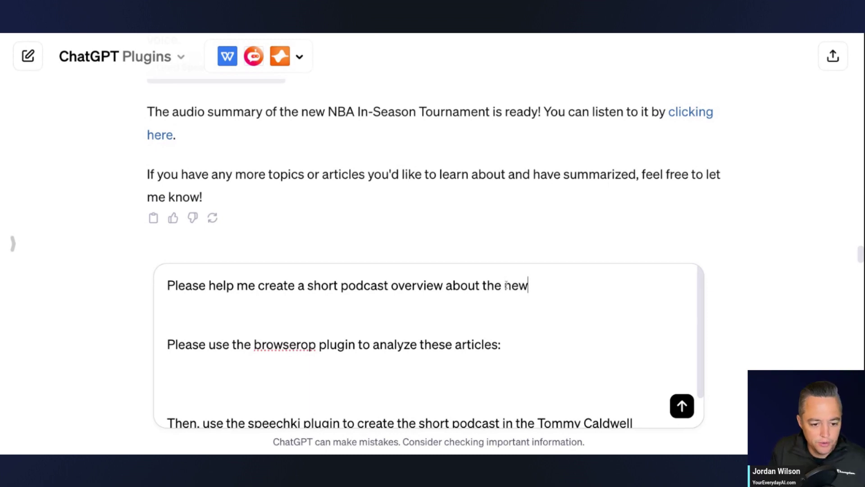
text(nba in season d)
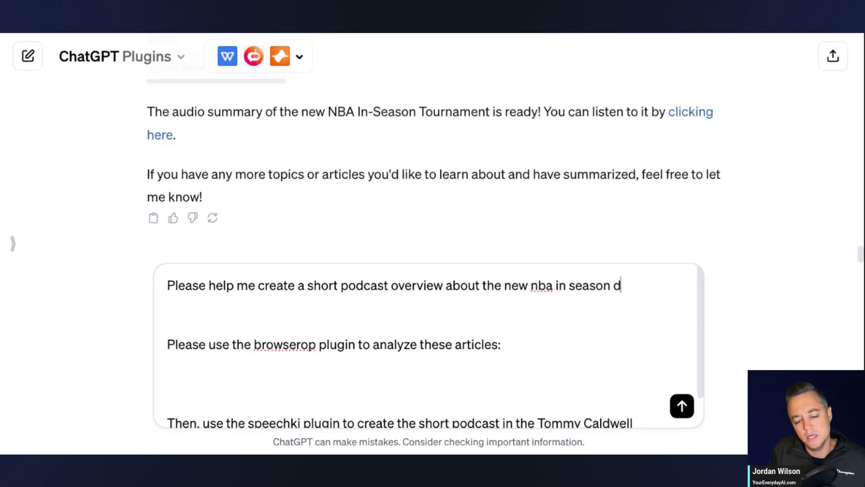
key(BackSpace)
text(tournament that)
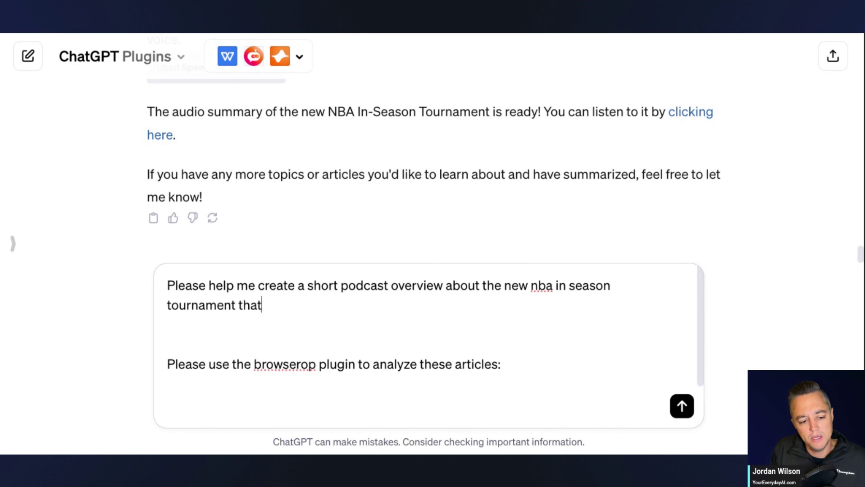
text( debuted in 2023)
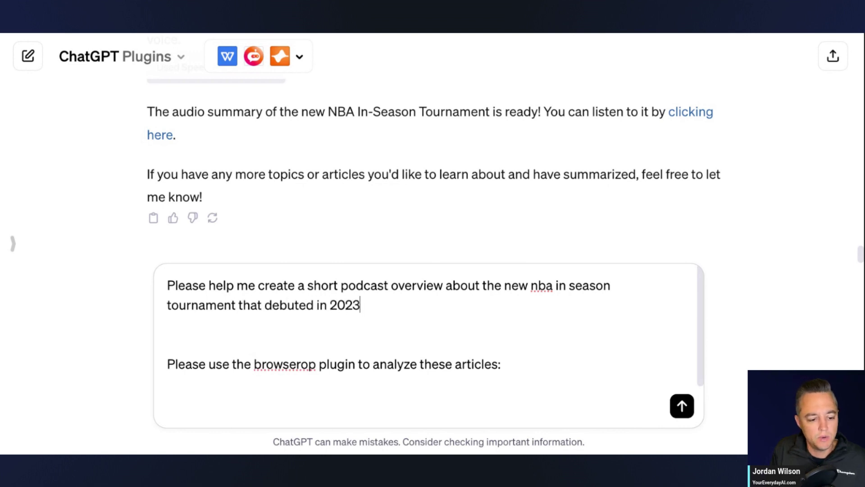
Add the NBA.com, Yahoo Sports and CNN article links below the browserop instruction and submit the prompt
click(458, 394)
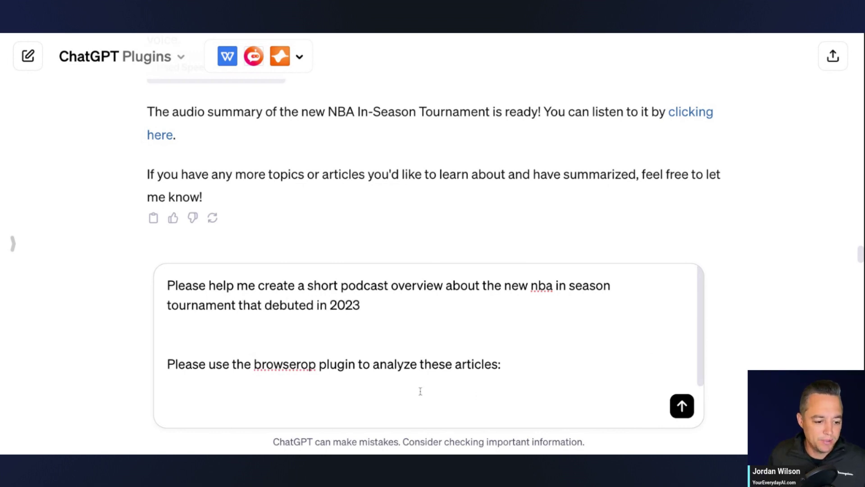
text(https://www.nba.com/news/in-season-tournament-101 https://sports.yahoo.com/what-to-know-about-nba-in-season-tournament-standings-team-groups-las-vegas-hosts-semifinals-championship-201723386.html https://www.cnn.com/2023/11/03/sport/nba-in-season-tournament-explainer-spt-intl/index.html)
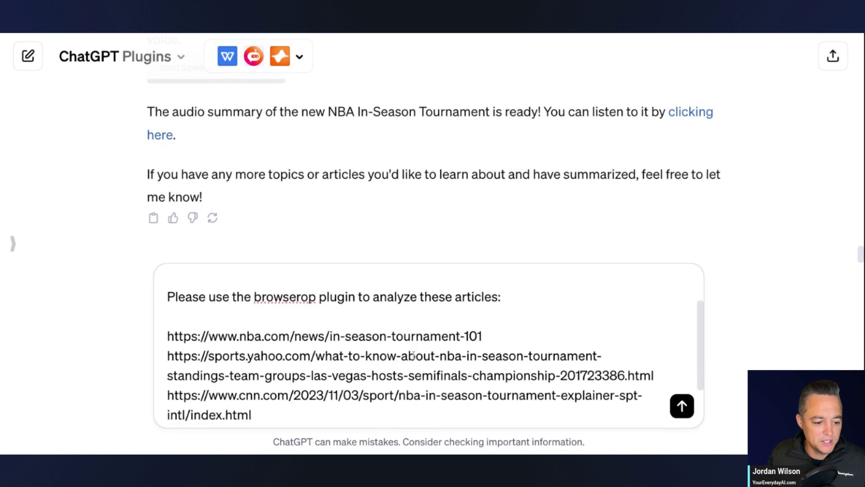
key(ctrl+v)
scroll(298, 413, down, 2)
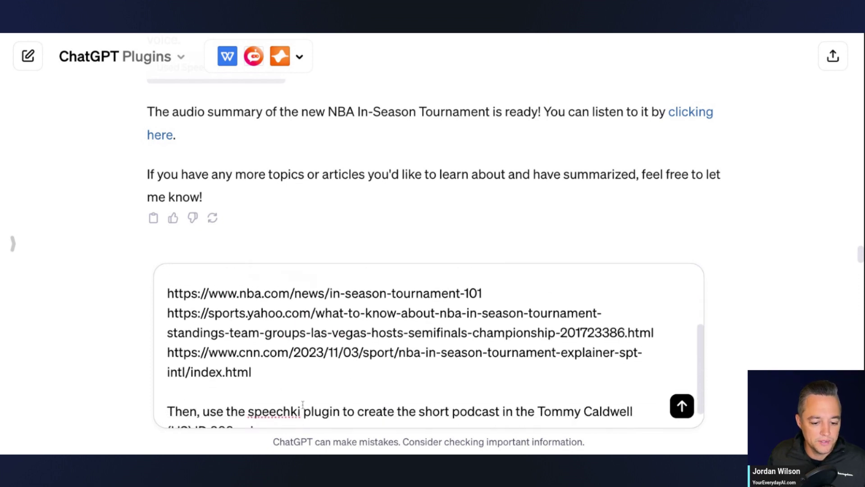
drag(298, 413, 182, 347)
click(194, 347)
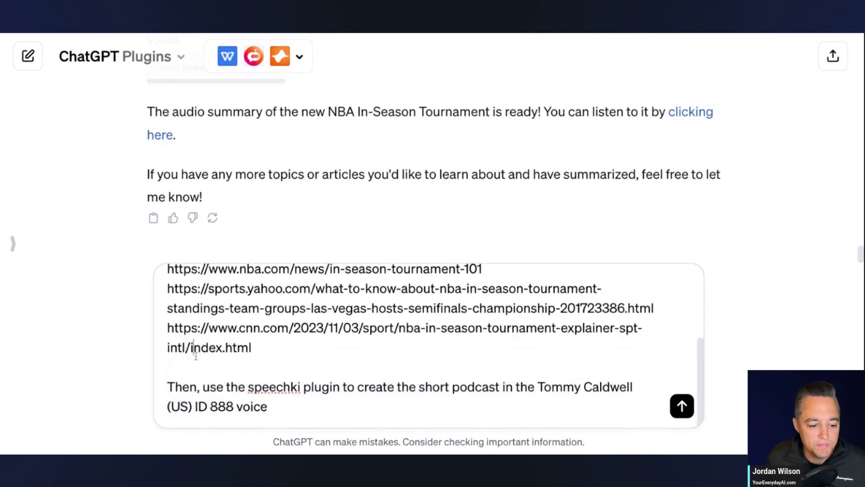
key(Return)
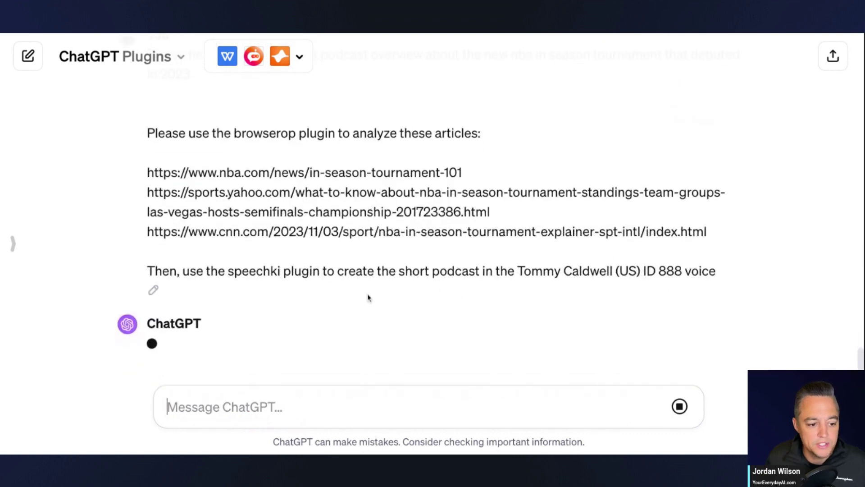
Review the Speechki instruction in the sent prompt, highlighting the ID 888 voice it requests
scroll(341, 280, up, 1)
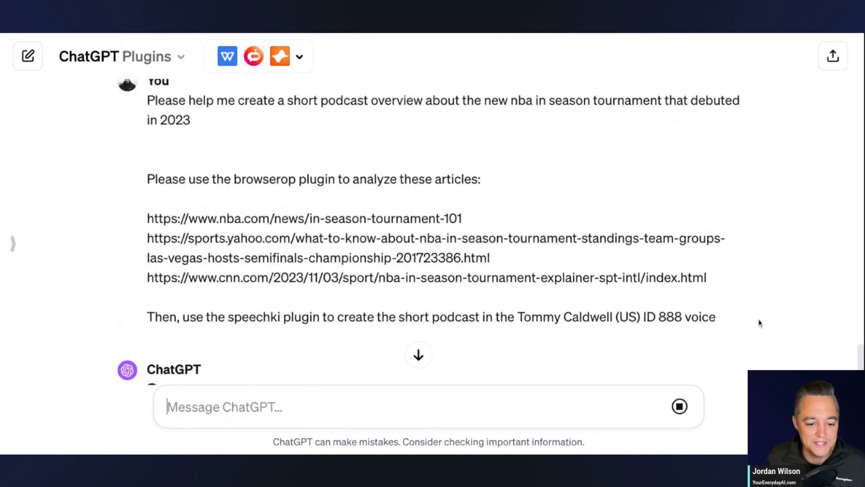
drag(746, 322, 147, 317)
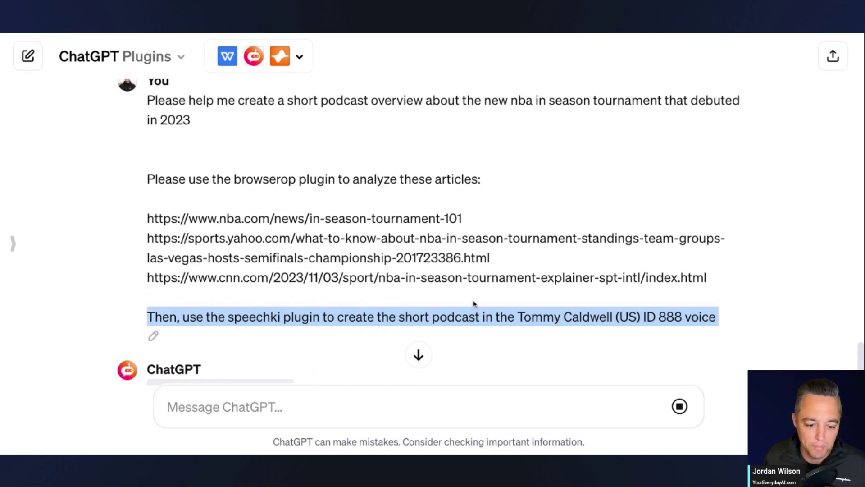
click(515, 317)
drag(516, 317, 718, 317)
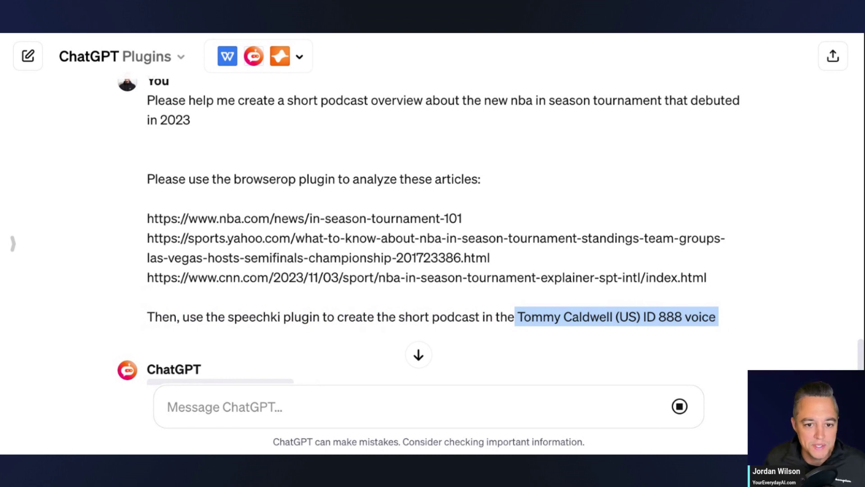
Switch to Speechki's voice library and browse the available voices across languages
key(alt+Tab)
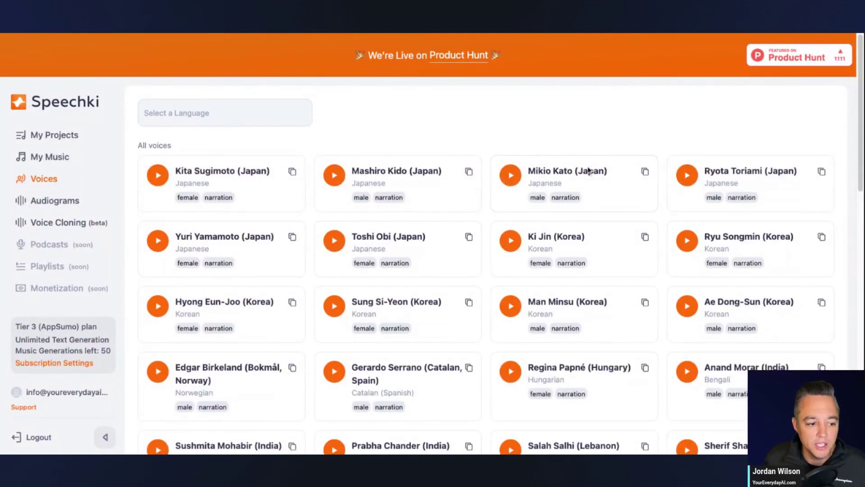
scroll(430, 181, down, 10)
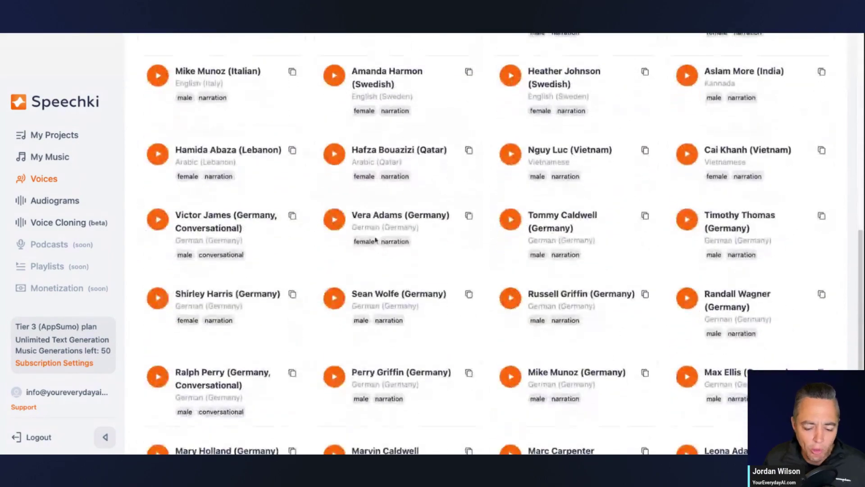
scroll(459, 215, down, 7)
scroll(458, 215, down, 11)
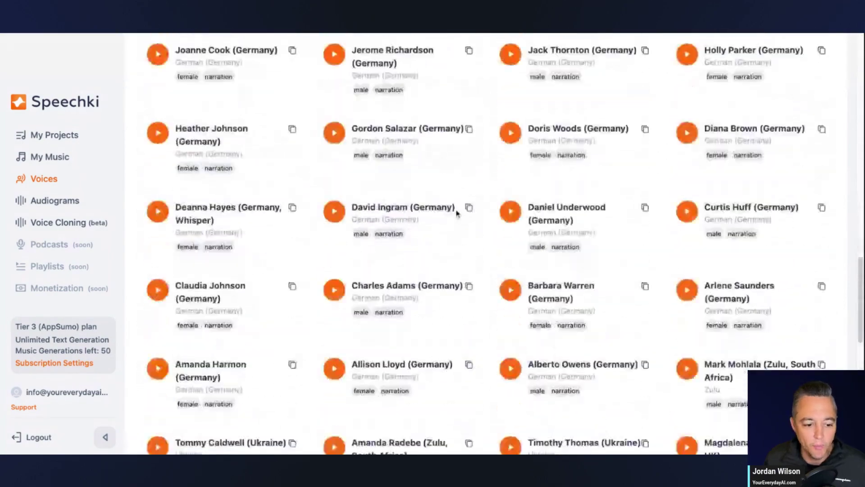
scroll(457, 214, up, 2)
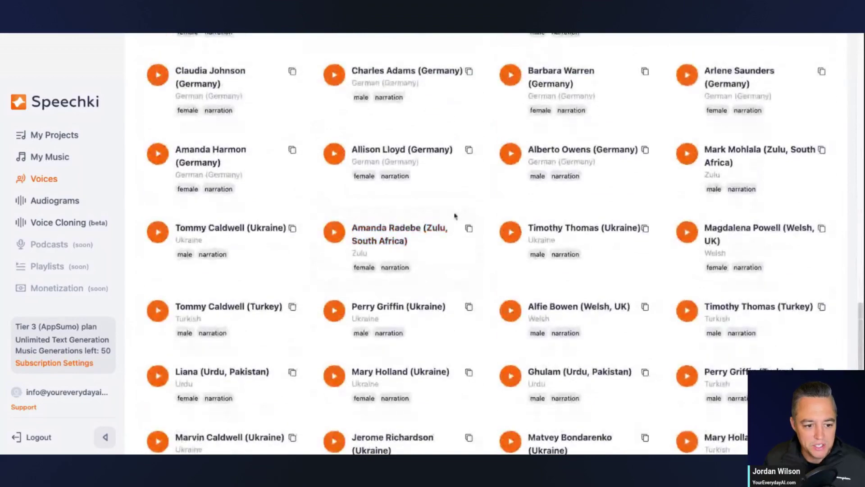
Browse further through the voice library and search the page for English voices
scroll(456, 216, down, 5)
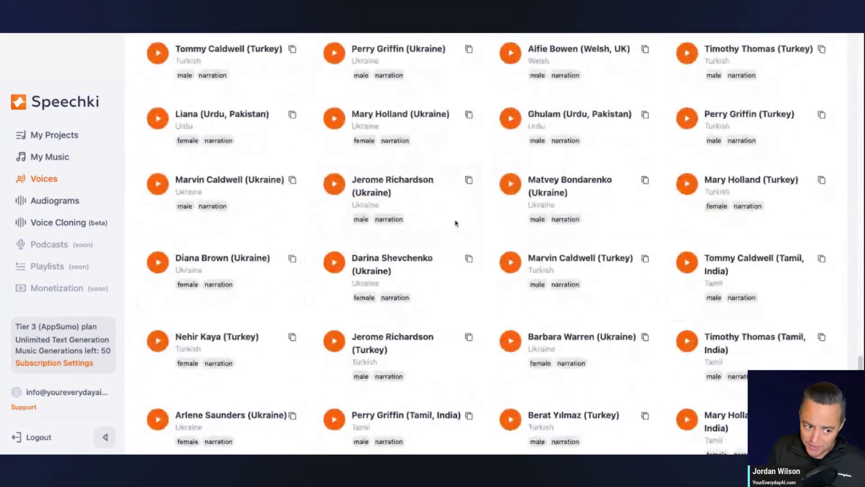
scroll(456, 223, down, 4)
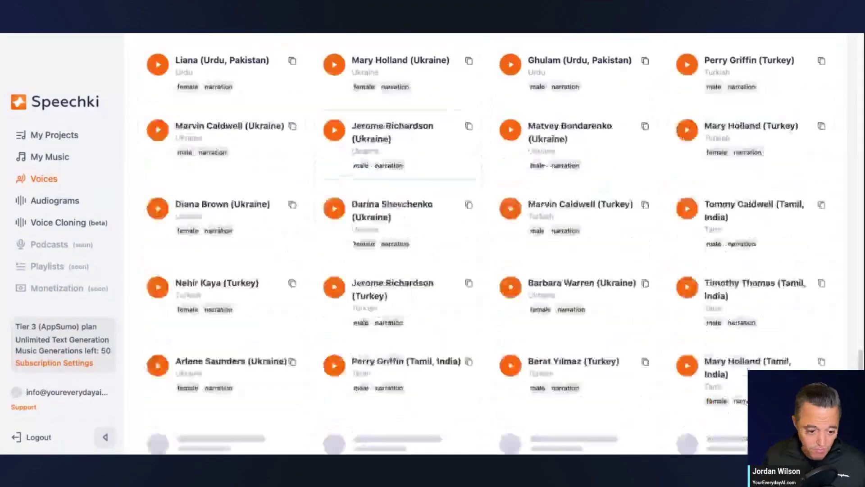
scroll(473, 230, down, 6)
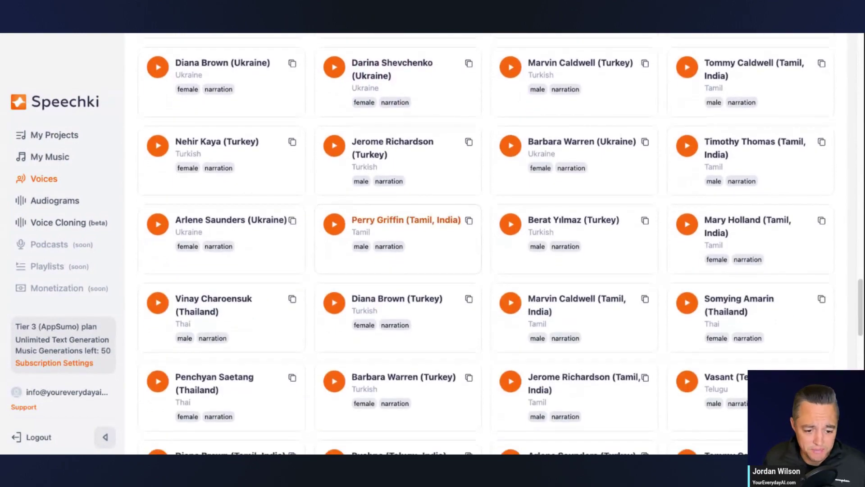
scroll(473, 230, down, 10)
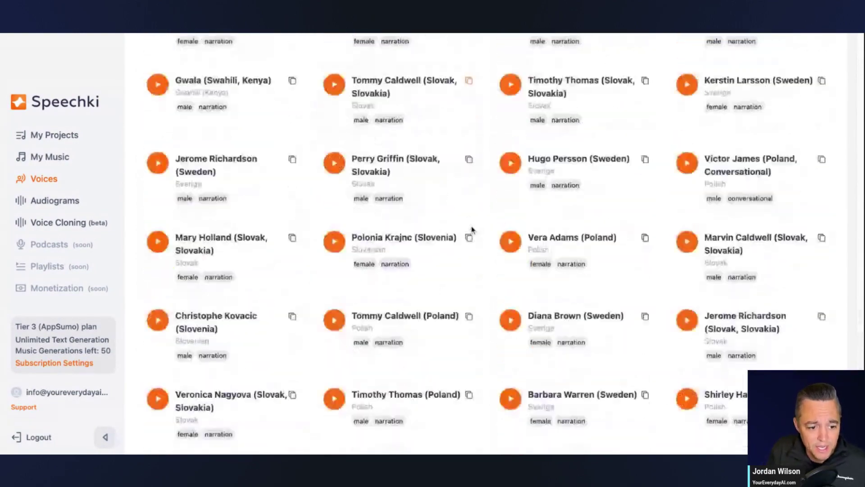
key(ctrl+f)
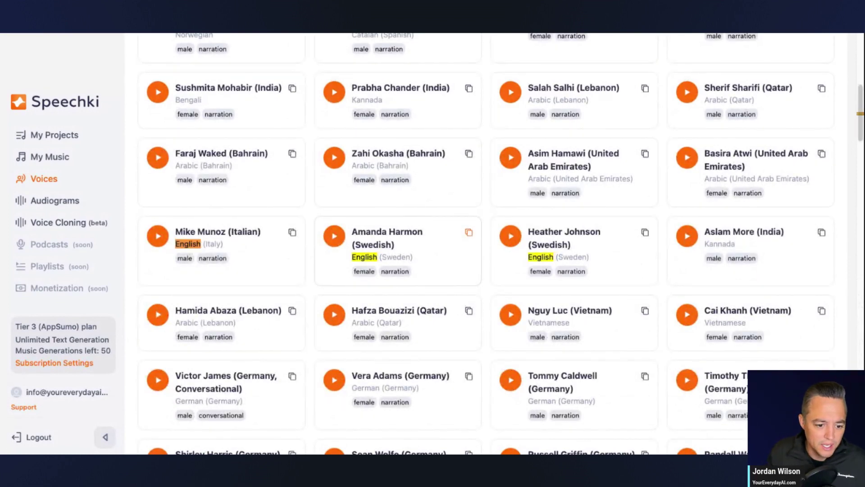
scroll(584, 227, down, 8)
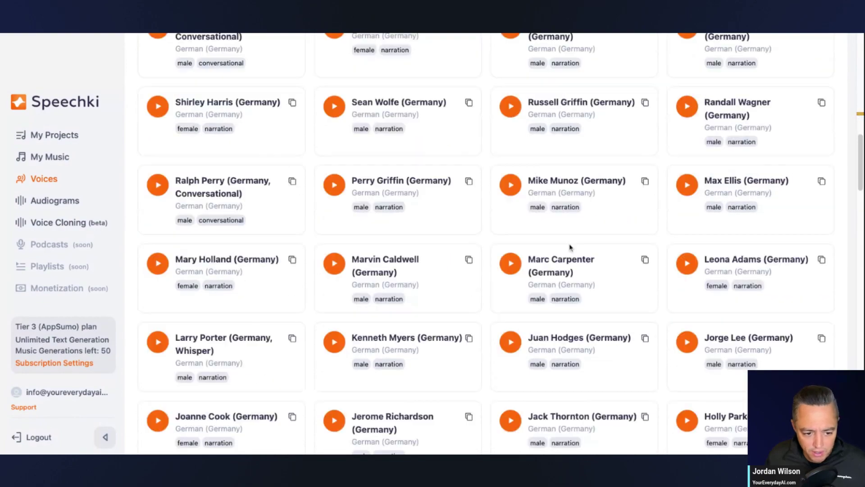
scroll(570, 247, down, 15)
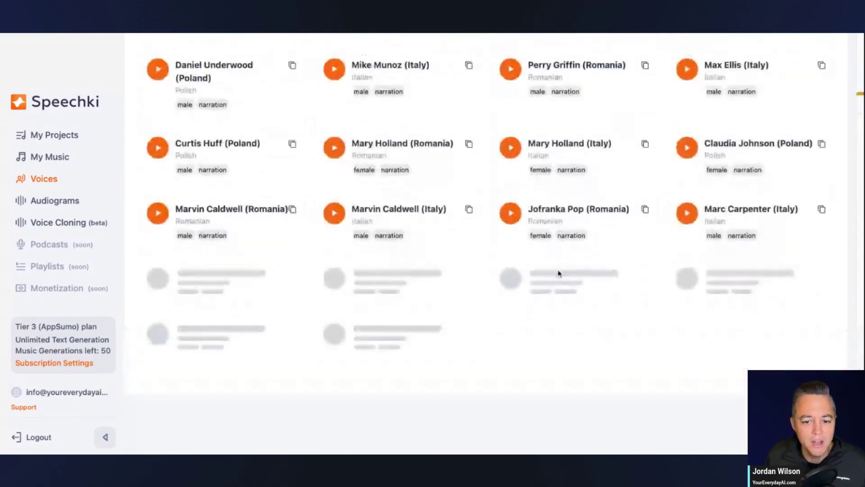
scroll(557, 273, up, 20)
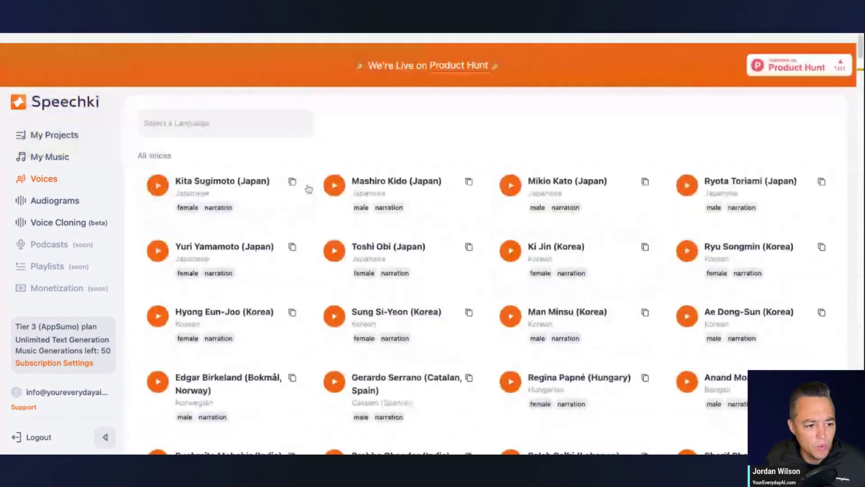
Check the voice library's language options without choosing one, and look through the unfiltered voices
click(269, 116)
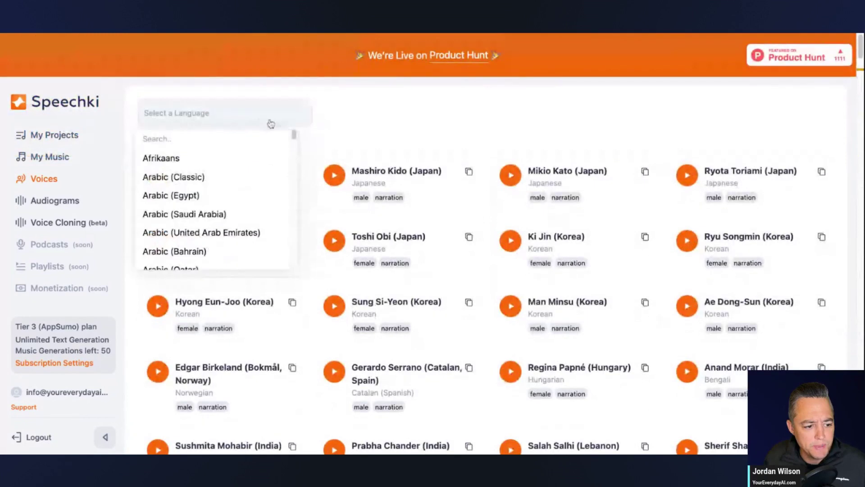
click(429, 125)
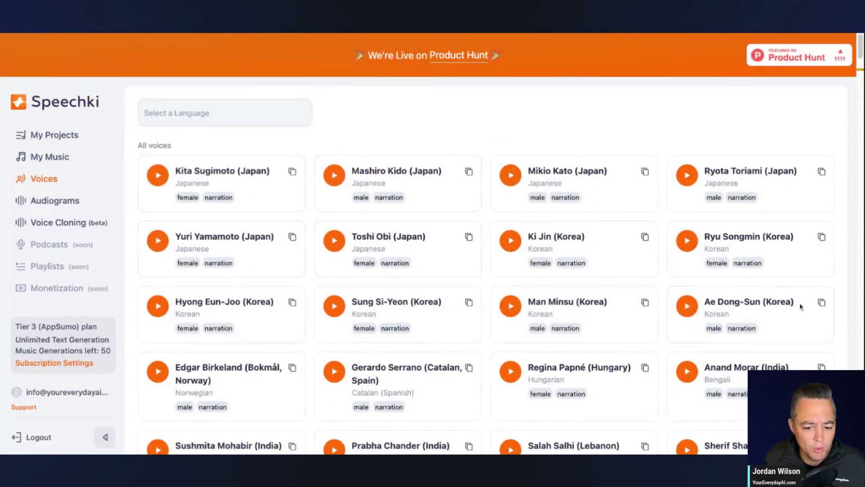
scroll(612, 294, down, 15)
scroll(613, 293, down, 7)
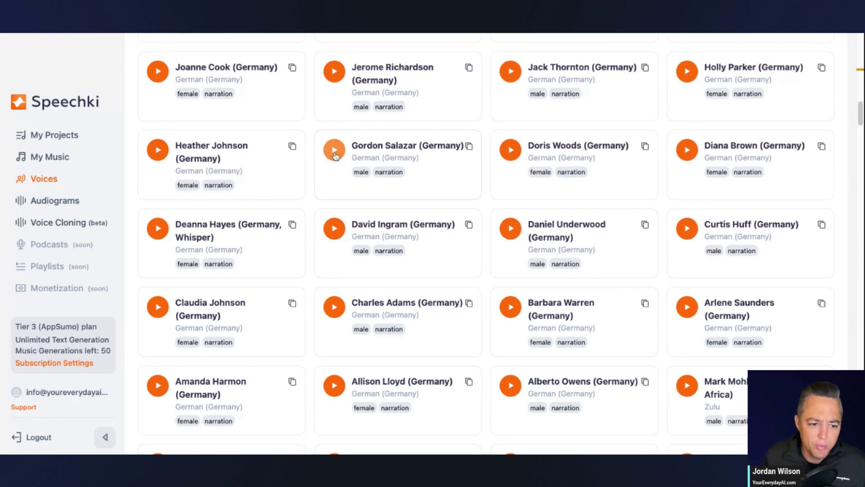
Filter the voice library to English (US) and copy one of the male narration voices
scroll(251, 122, up, 15)
click(239, 118)
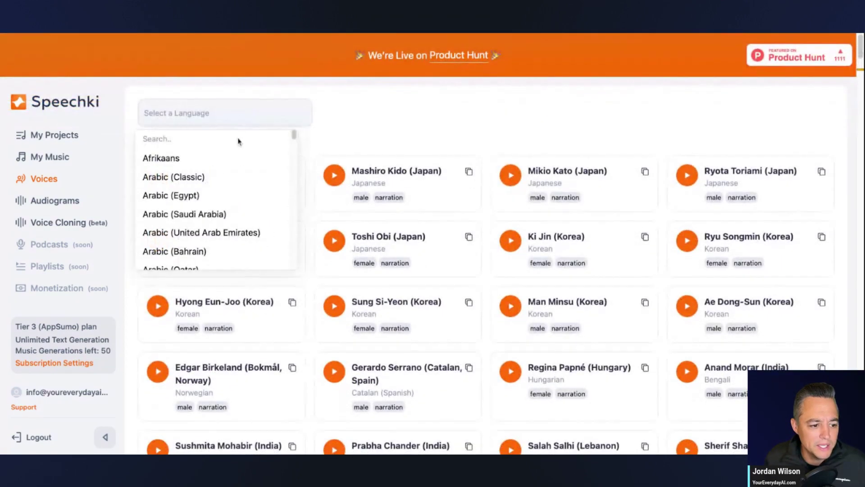
scroll(225, 177, down, 20)
scroll(225, 177, up, 5)
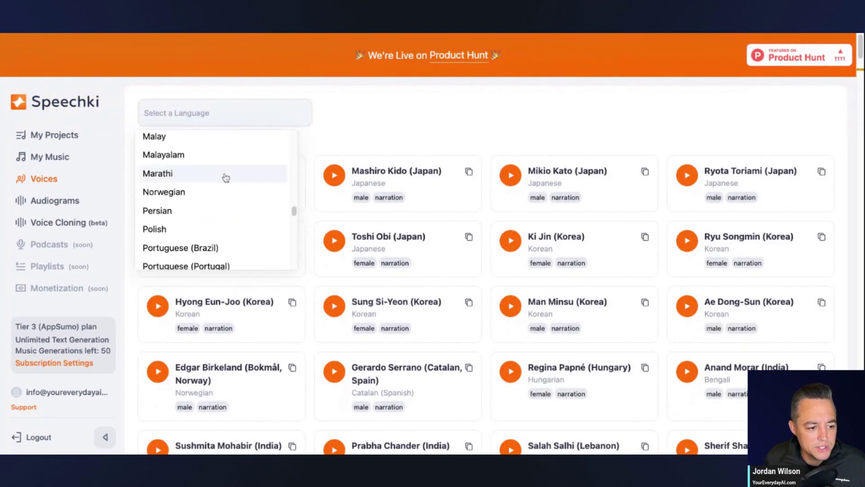
scroll(227, 177, down, 6)
scroll(226, 177, up, 15)
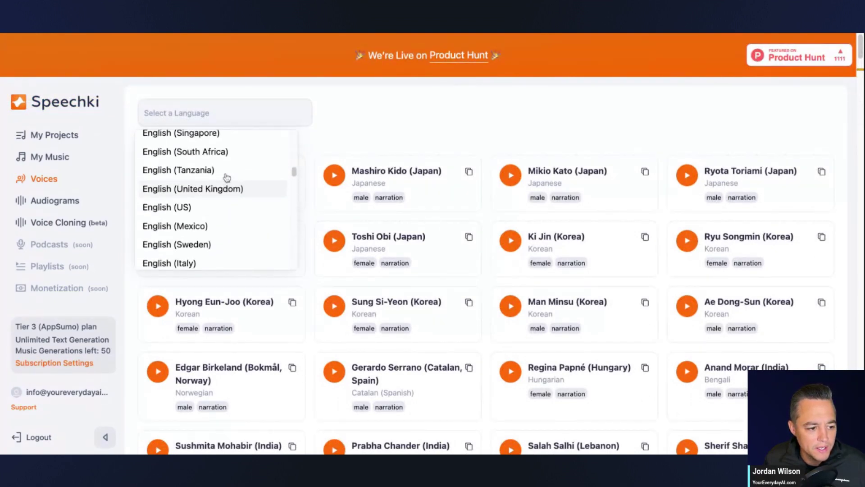
scroll(225, 175, up, 1)
click(221, 229)
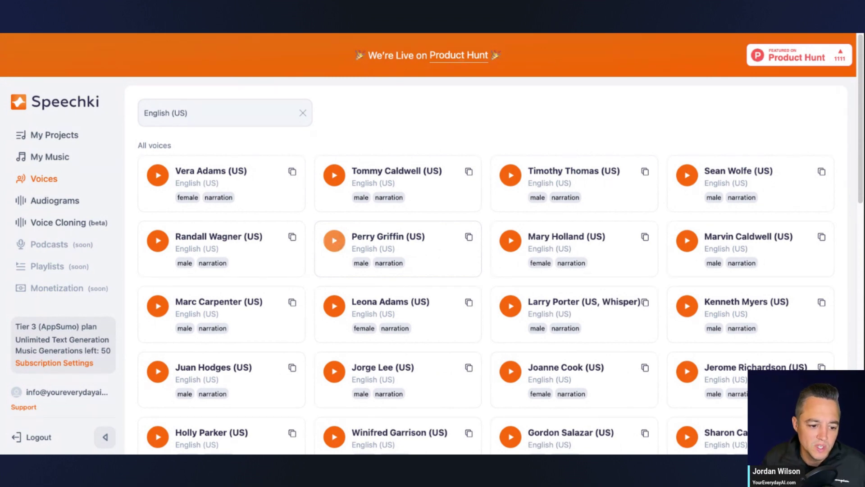
click(468, 238)
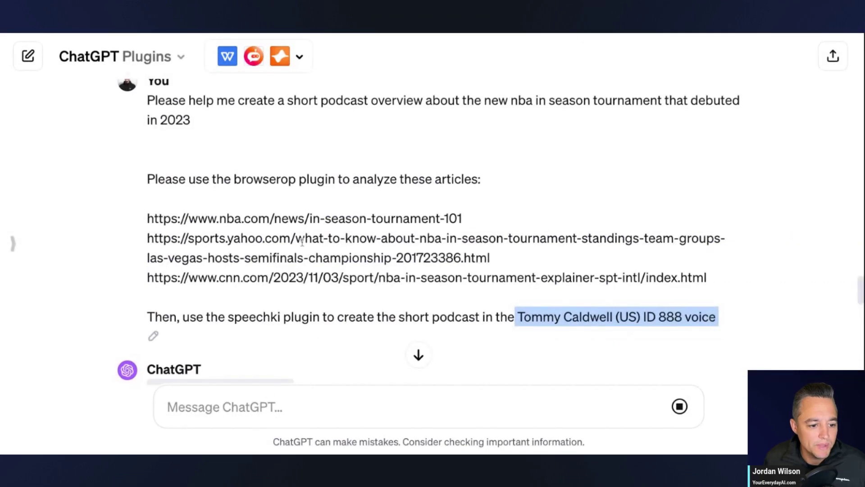
Switch to ChatGPT, skim the sent prompt and the generated tournament overview, and clear the highlight on the voice instruction
scroll(304, 250, down, 10)
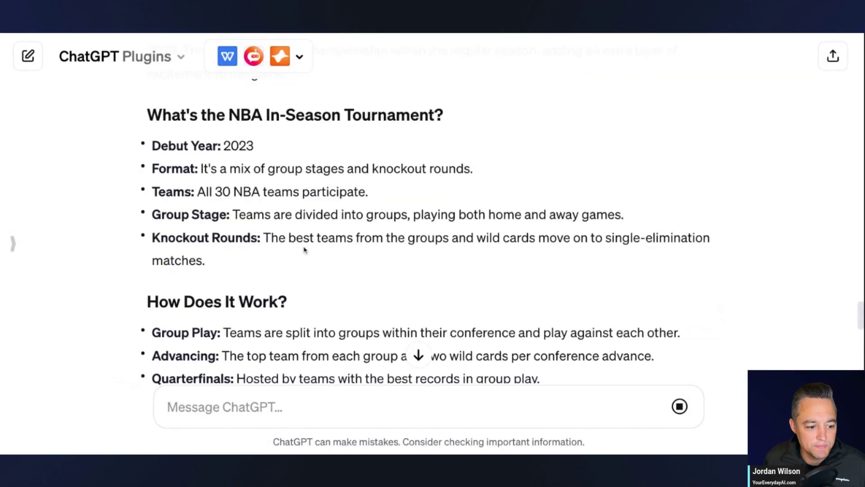
scroll(304, 250, down, 15)
scroll(305, 247, up, 14)
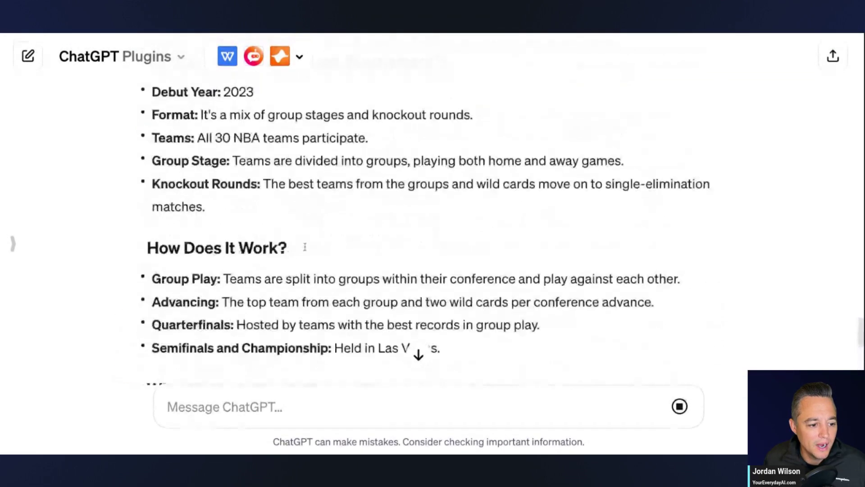
scroll(305, 246, up, 15)
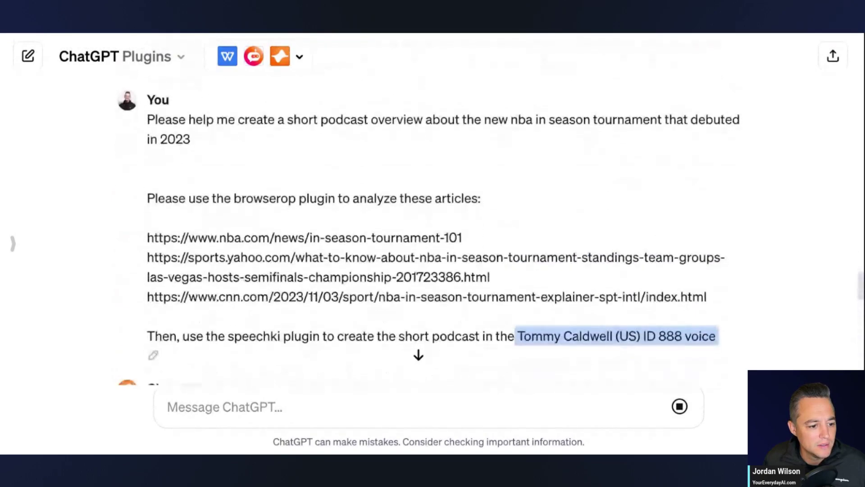
scroll(305, 247, down, 20)
scroll(305, 247, up, 3)
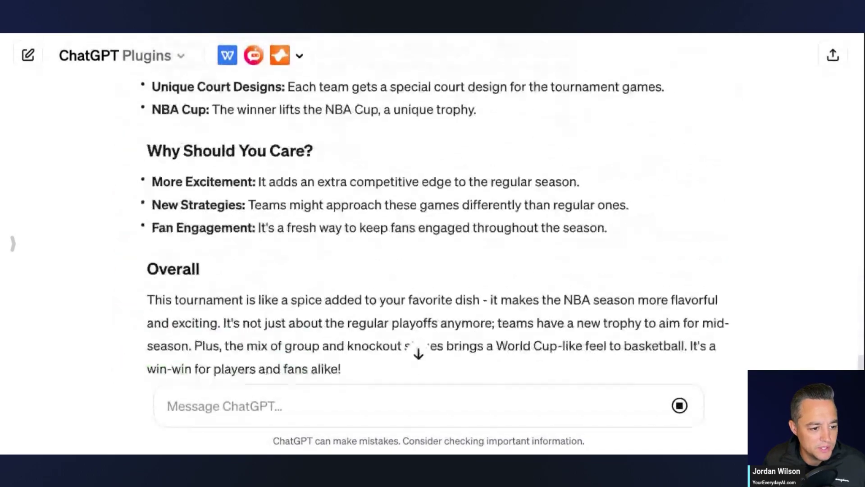
scroll(503, 262, up, 17)
click(709, 278)
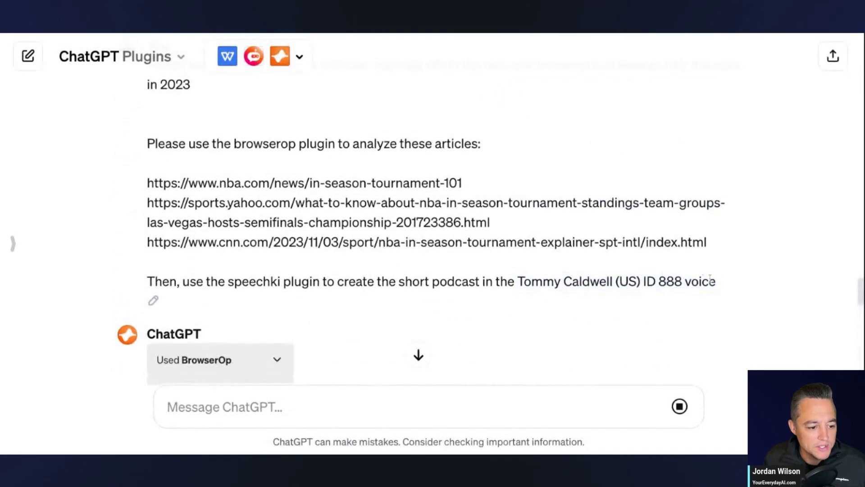
Read the generated overview from the BrowserOp results through to the Speechki hand-off at its end
scroll(226, 145, down, 6)
scroll(235, 170, up, 1)
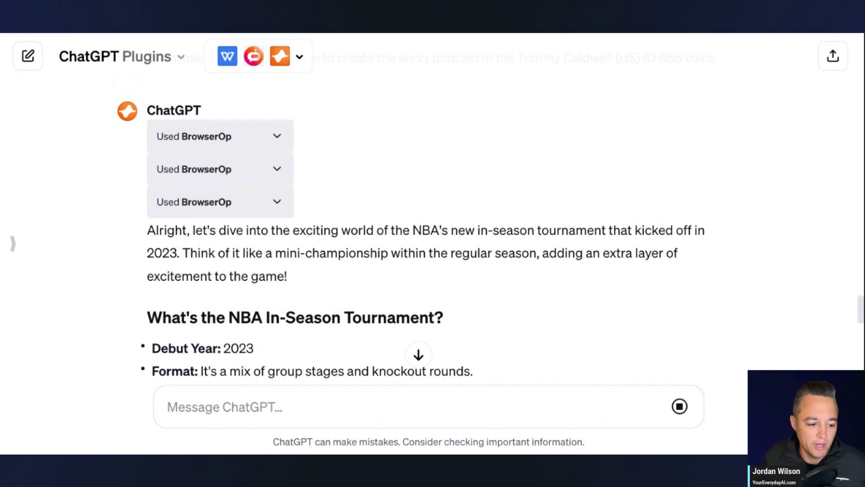
scroll(299, 264, down, 3)
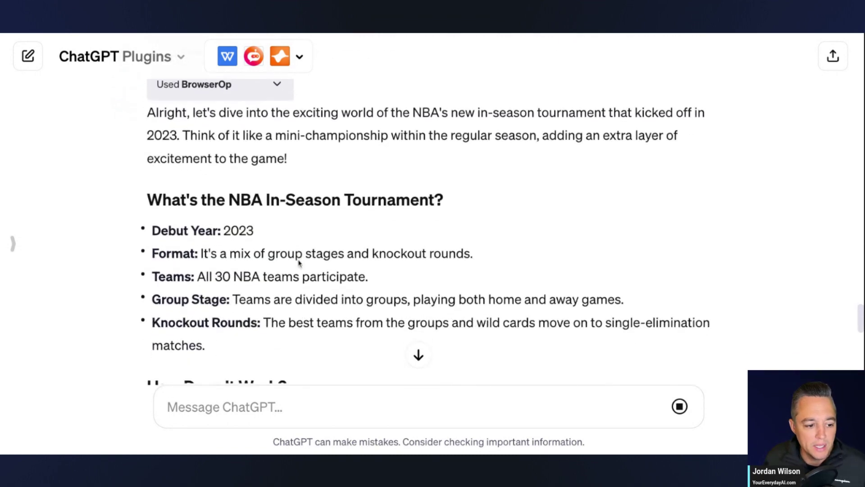
scroll(405, 250, down, 3)
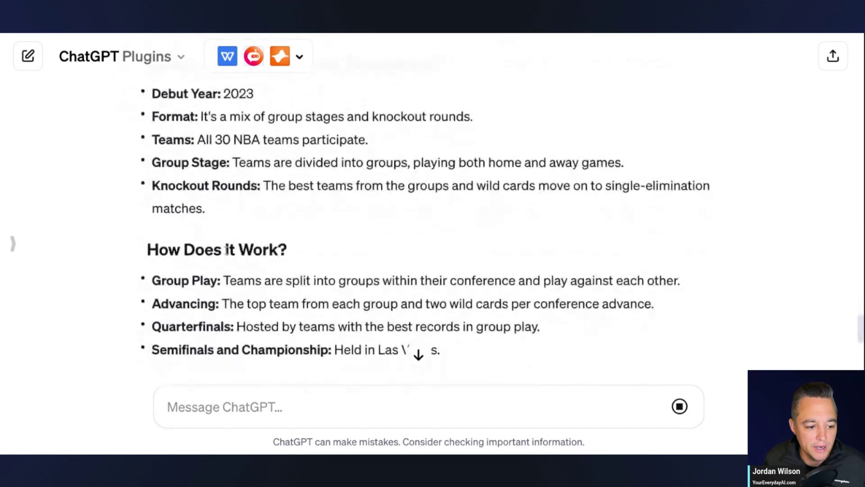
scroll(226, 249, down, 10)
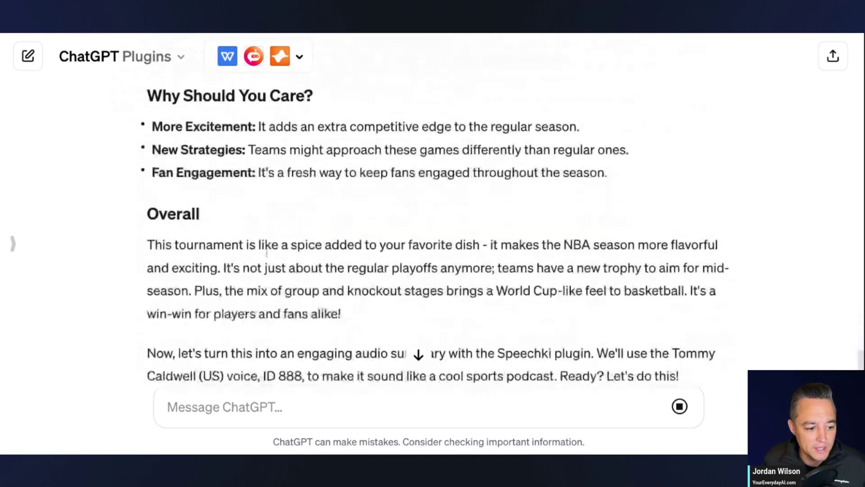
scroll(267, 252, down, 2)
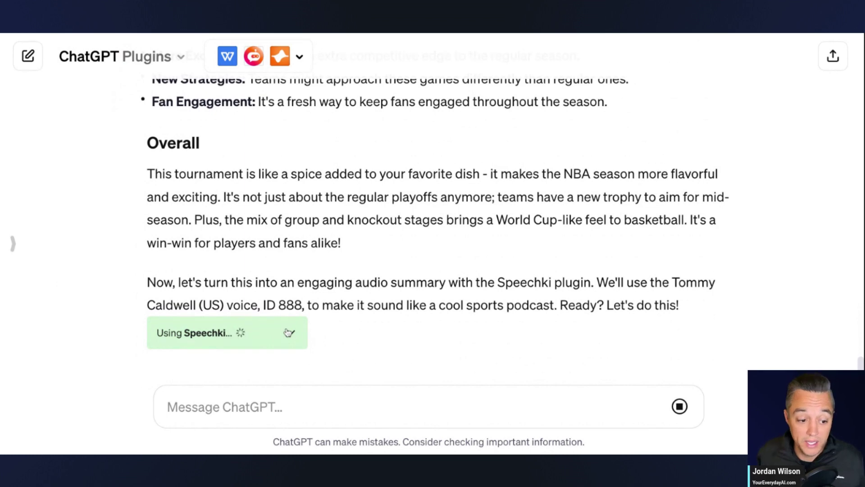
Expand the Speechki plugin call, examine the speaker ID and text in its request, and collapse it again
click(291, 332)
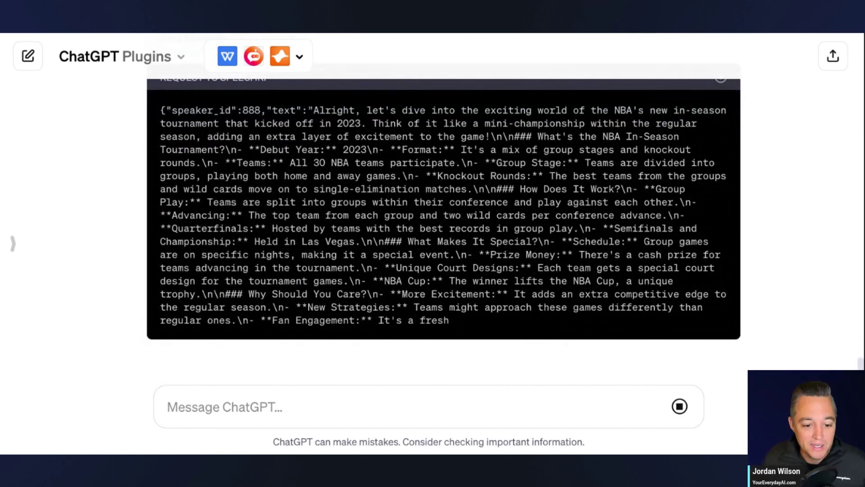
scroll(215, 234, up, 3)
scroll(215, 233, up, 4)
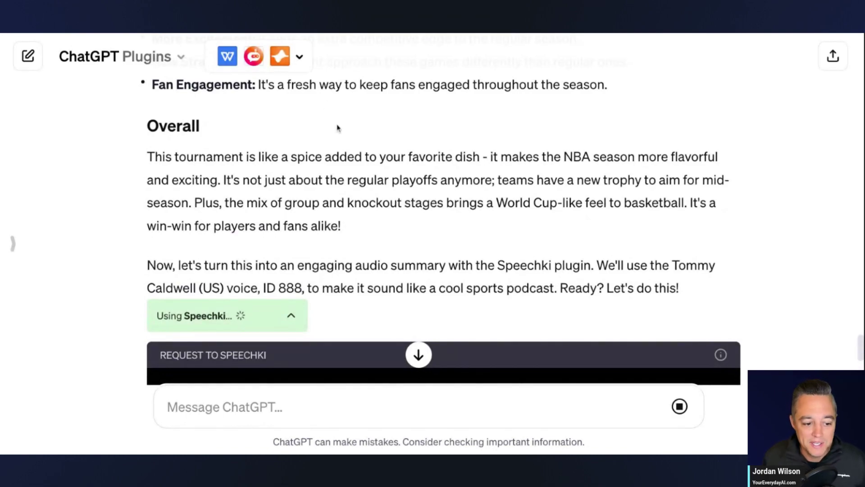
scroll(338, 153, down, 4)
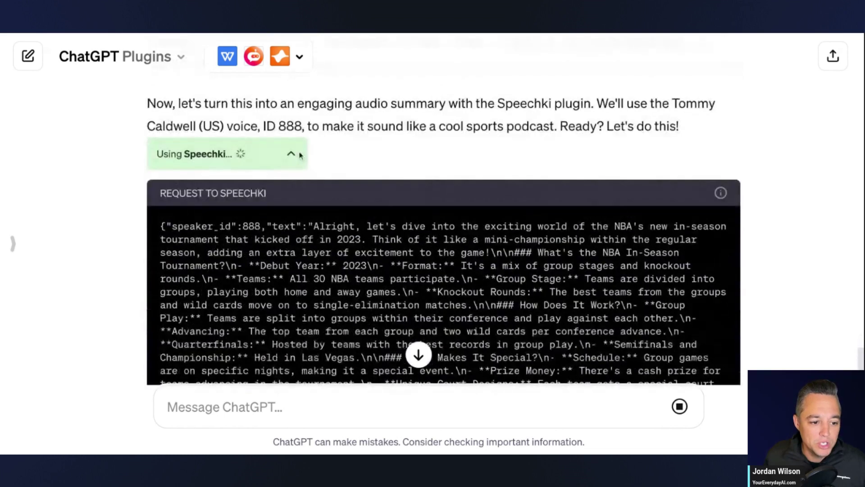
click(299, 155)
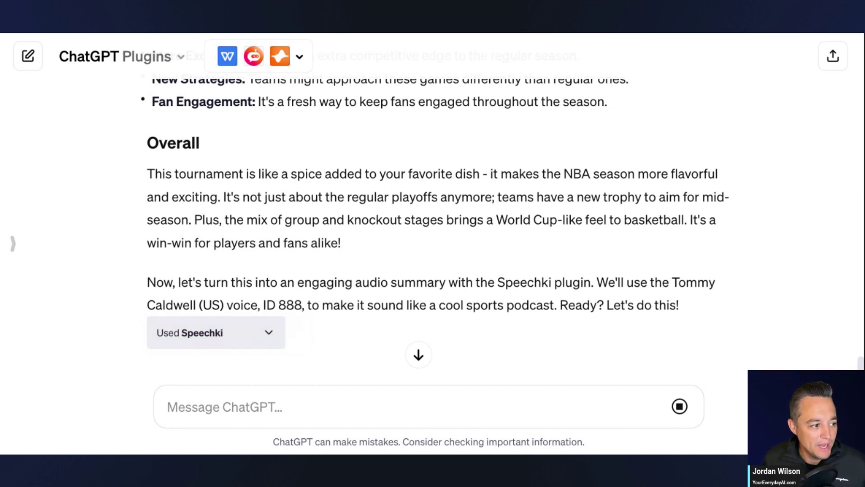
Open the generated audio summary from the "listen to it here" link in ChatGPT's reply
scroll(450, 284, down, 1)
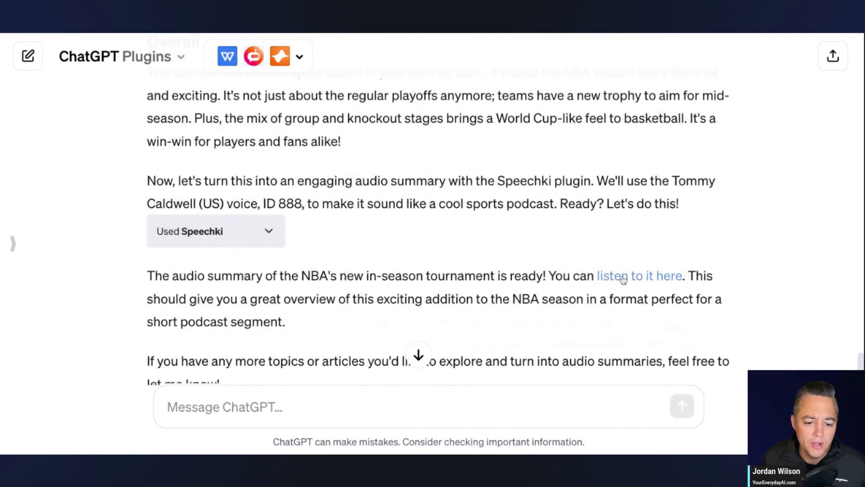
click(658, 276)
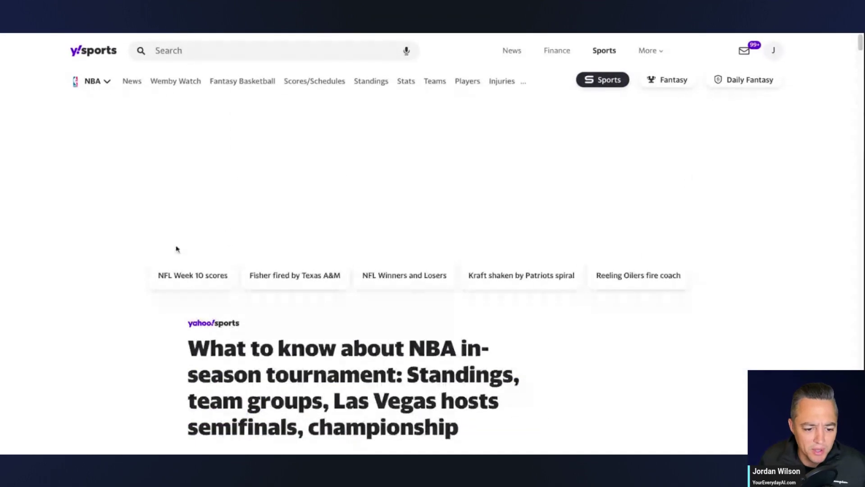
Switch to the Yahoo Sports article about the NBA in-season tournament and look over its headline and opening section
scroll(183, 251, down, 3)
scroll(172, 255, up, 1)
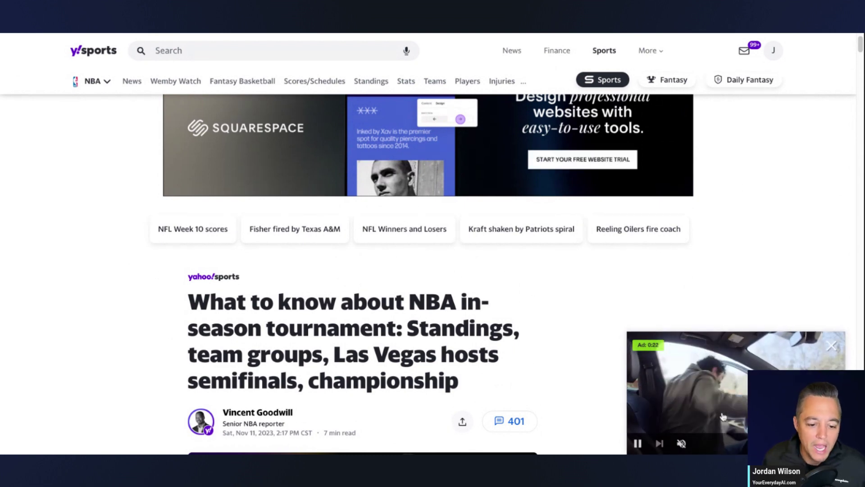
mouse_move(720, 416)
scroll(183, 243, down, 5)
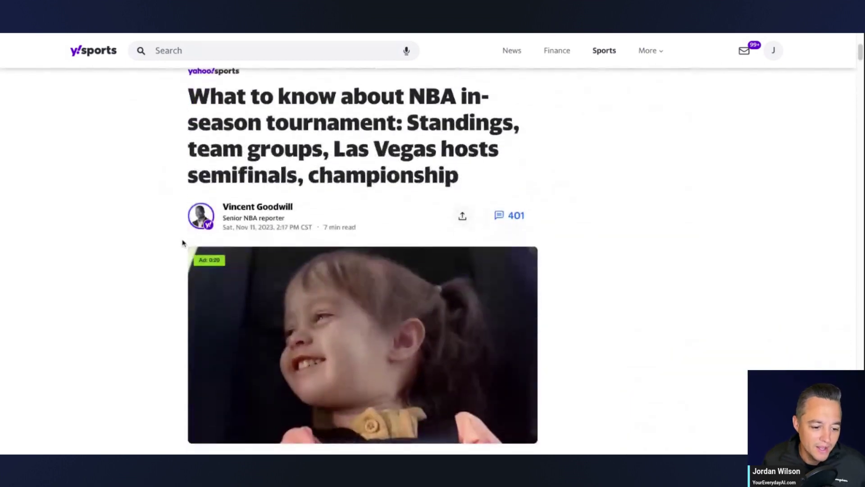
mouse_move(195, 239)
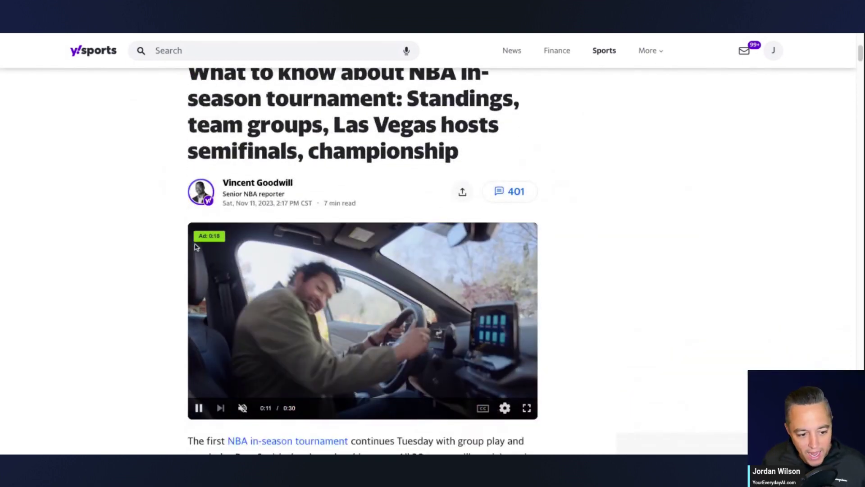
Skim the Yahoo Sports article's conference groups, group play schedule and group play standings for the NBA in-season tournament
scroll(197, 244, down, 6)
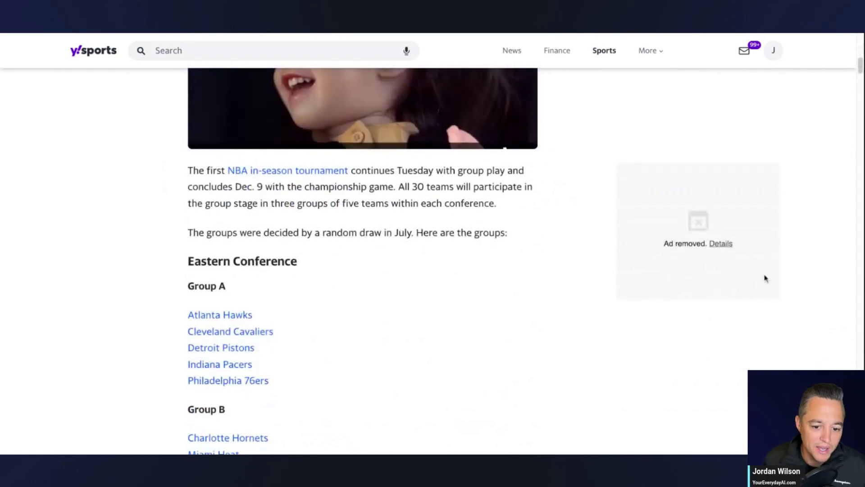
scroll(471, 257, down, 7)
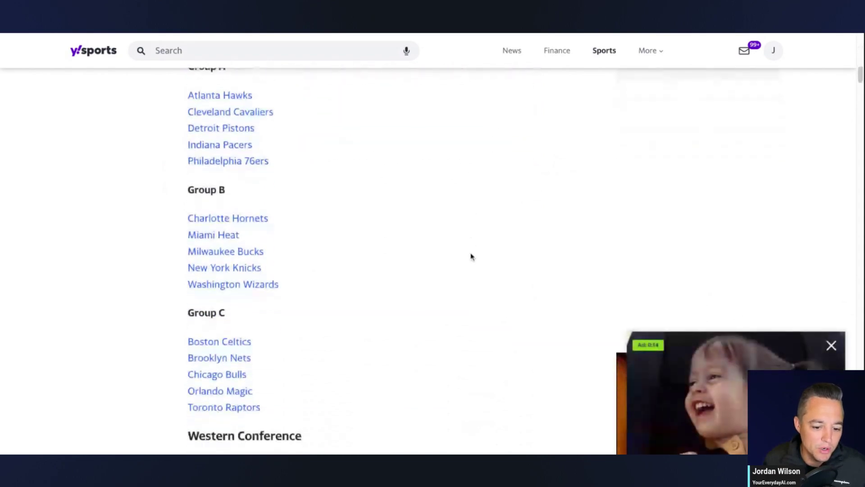
scroll(472, 257, down, 13)
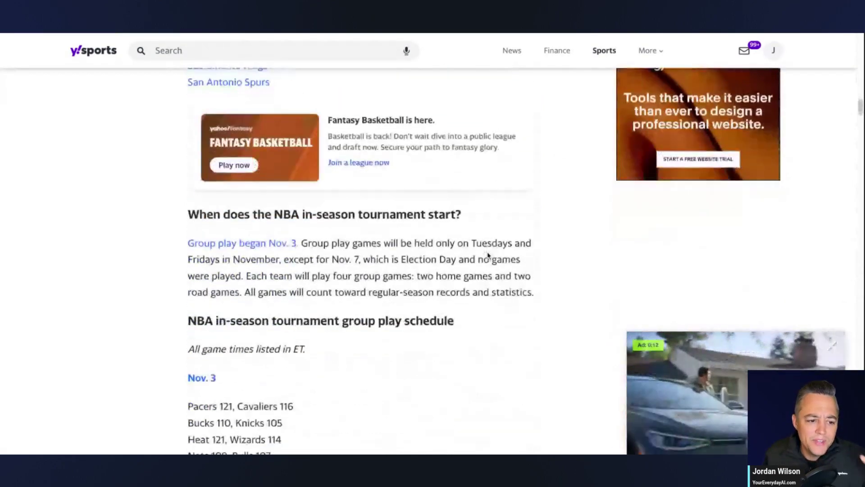
scroll(487, 255, up, 1)
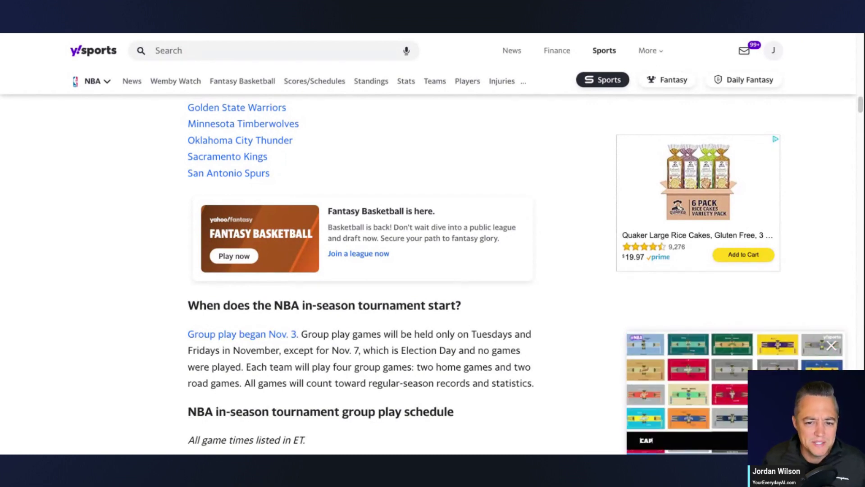
scroll(585, 193, down, 3)
scroll(584, 193, down, 10)
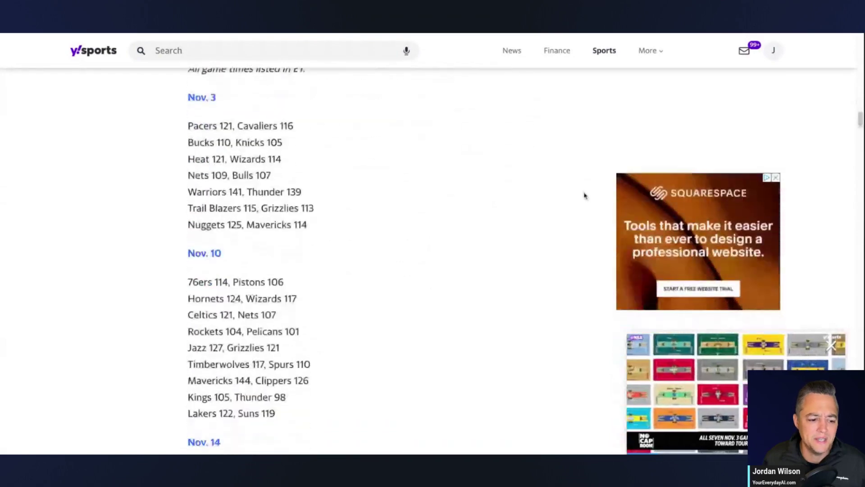
scroll(585, 196, down, 17)
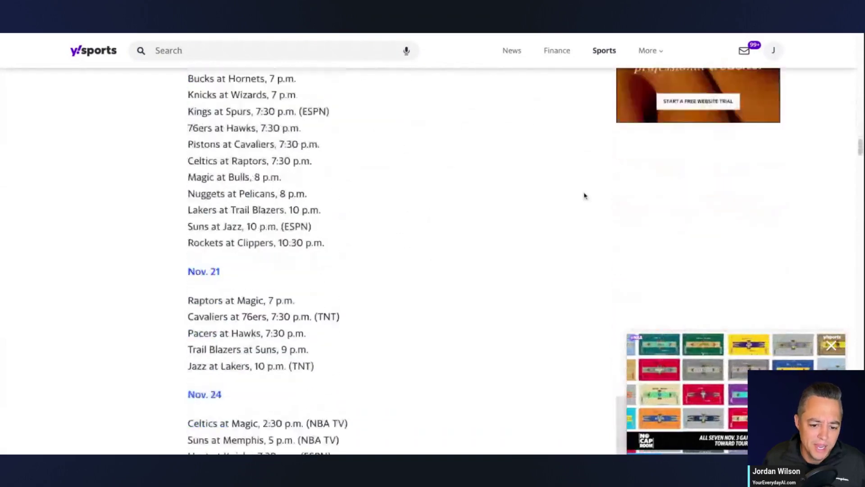
scroll(586, 195, down, 2)
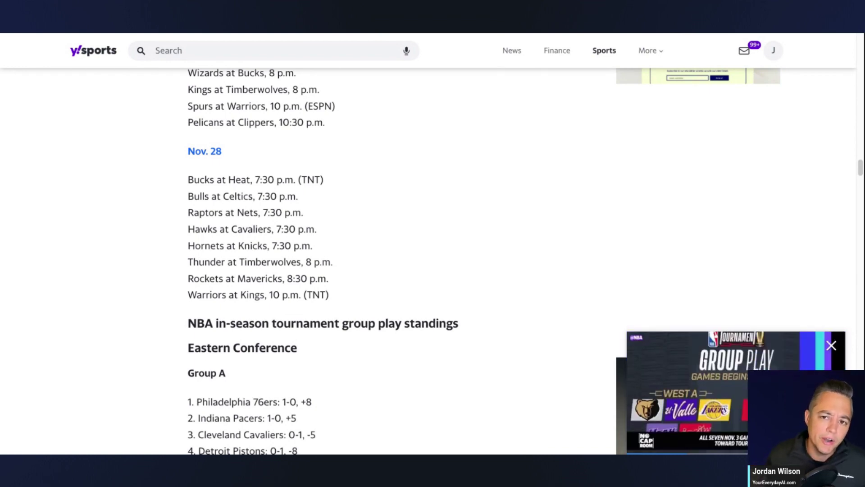
scroll(432, 261, down, 1)
scroll(432, 260, down, 4)
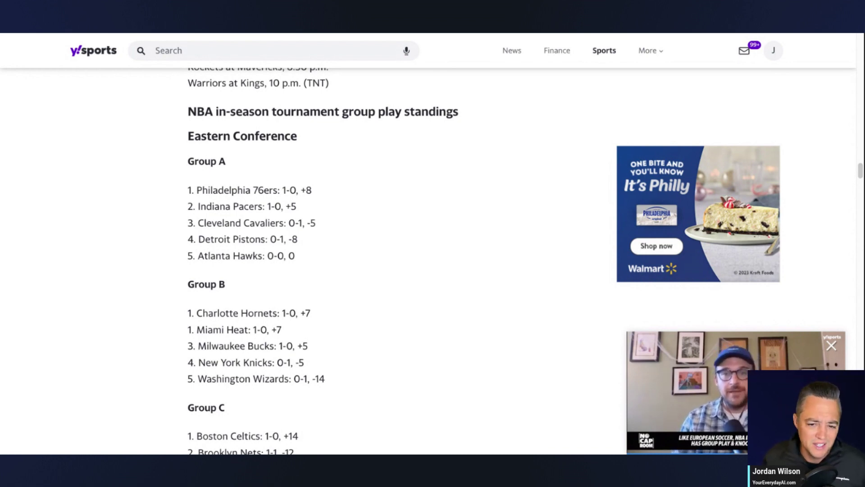
scroll(573, 137, down, 1)
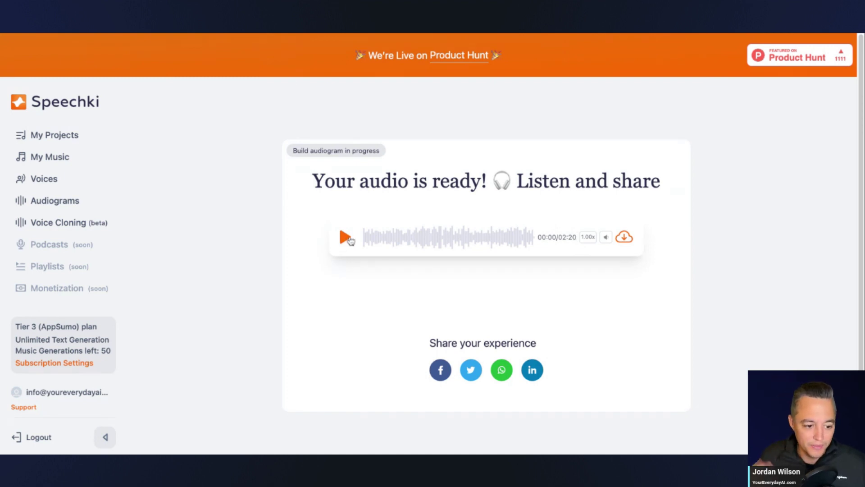
Listen to the opening of the generated audio summary on the Speechki page, and return to the ChatGPT conversation
click(345, 236)
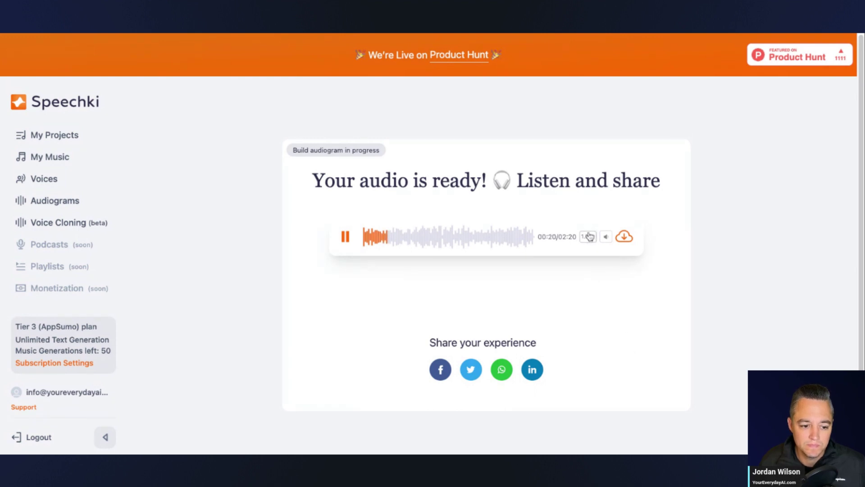
click(345, 237)
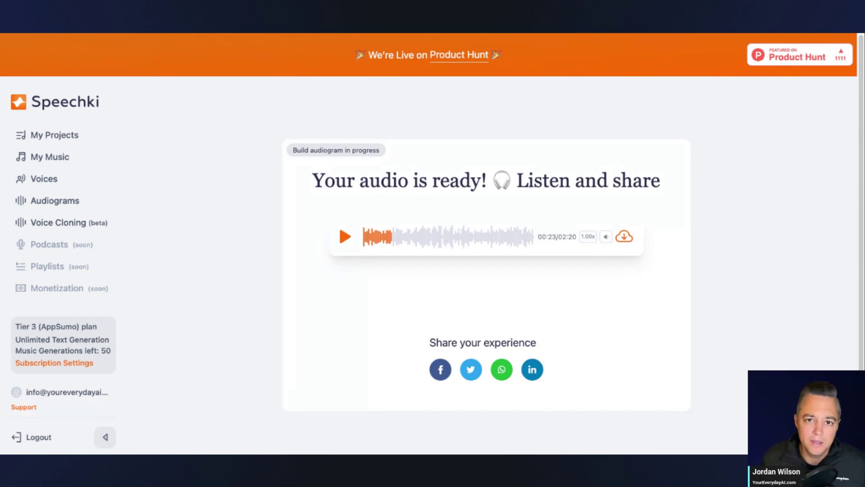
key(ctrl+w)
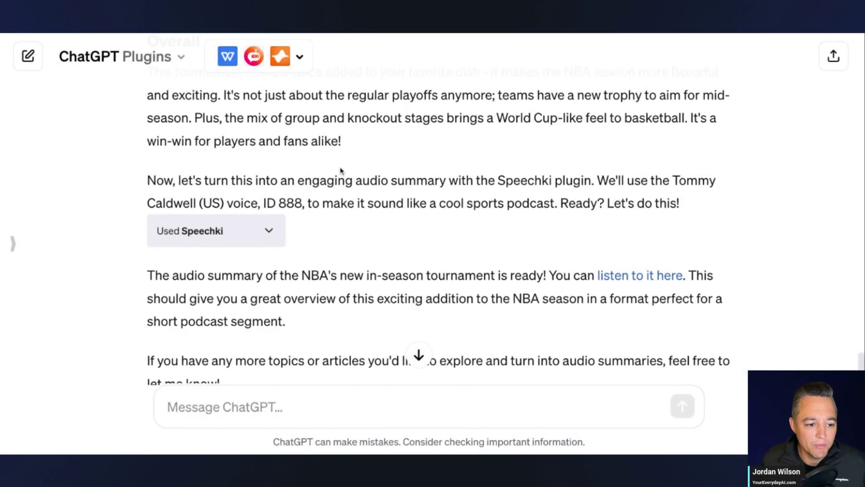
Go back to the initial prompt in the conversation and highlight its six numbered summarizing instructions for review
scroll(341, 170, up, 5)
scroll(342, 170, up, 15)
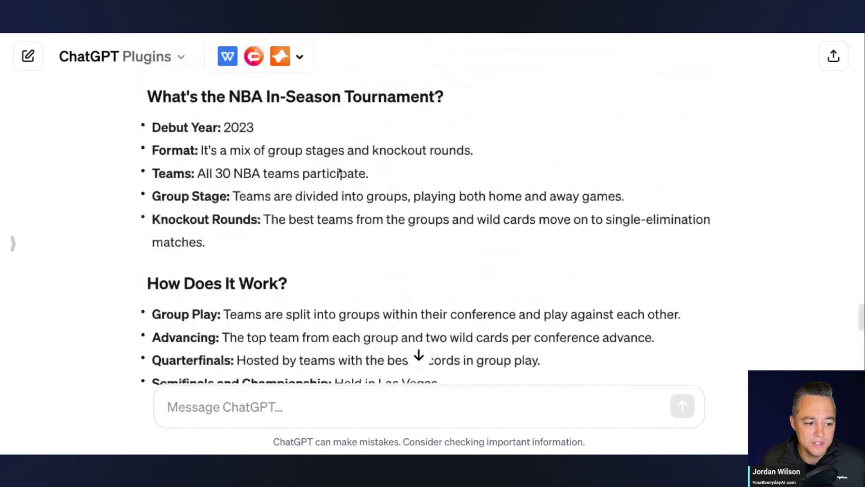
scroll(342, 170, down, 3)
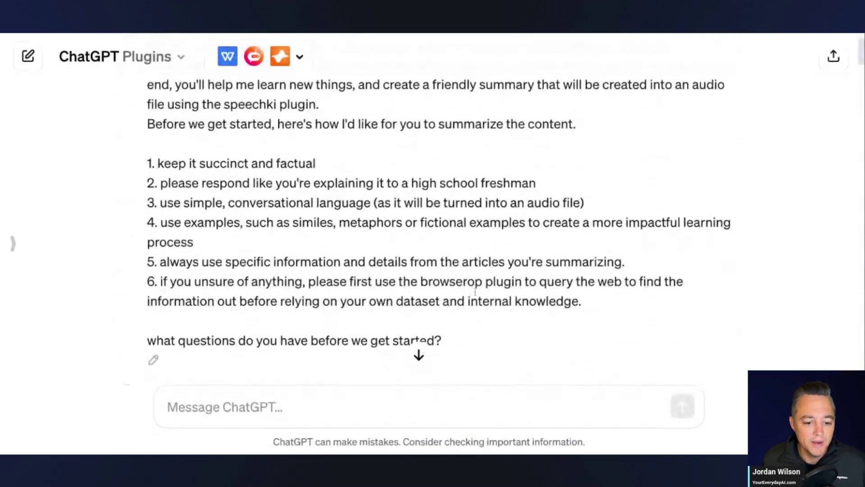
drag(612, 283, 147, 136)
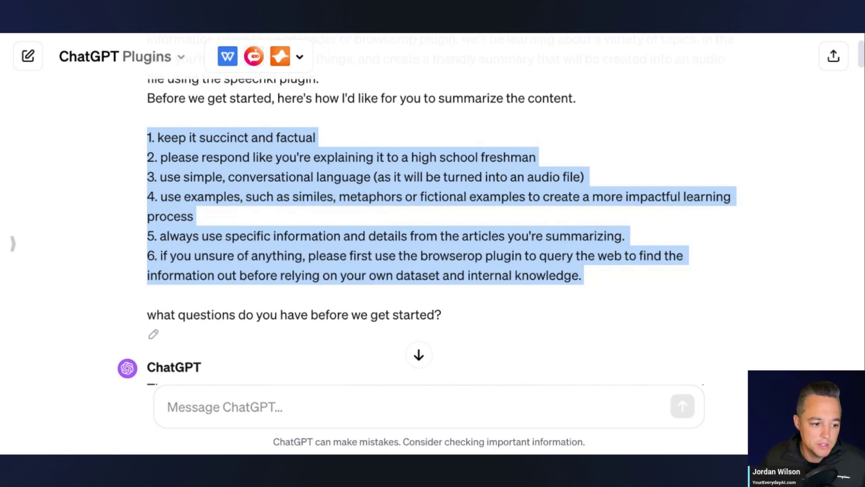
click(278, 222)
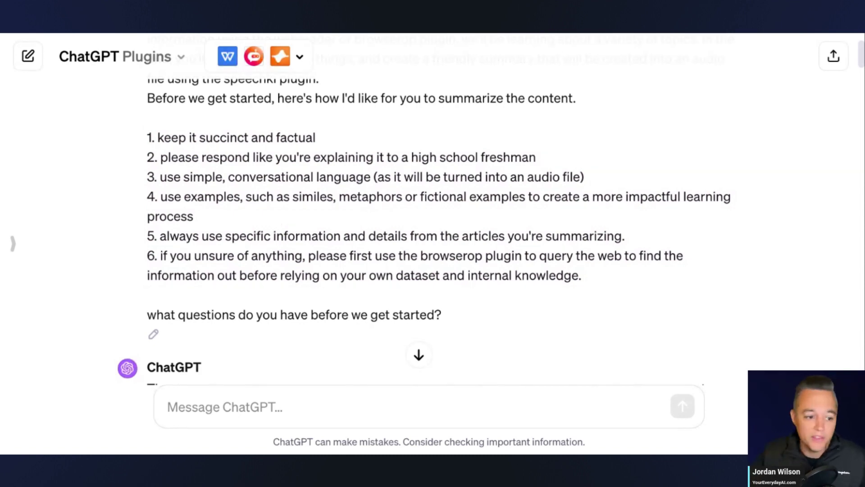
Highlight instruction 5 about using specific article details, followed by instruction 6 about querying the web with the browserop plugin
triple_click(310, 238)
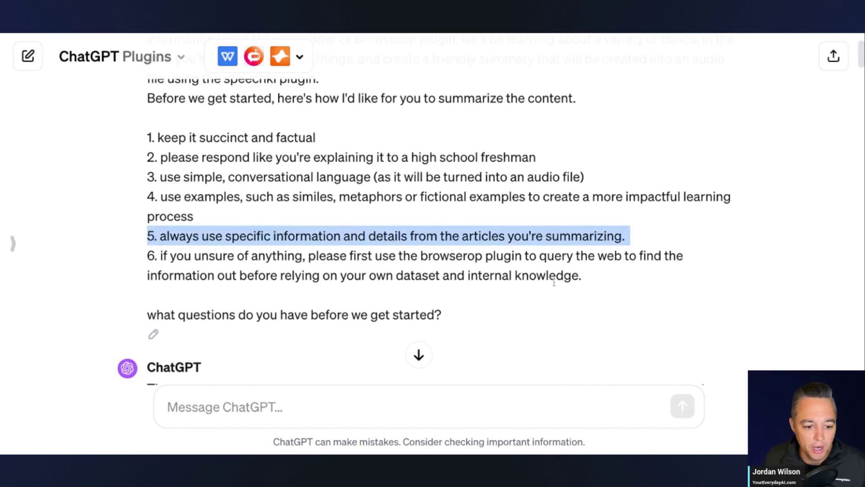
triple_click(637, 286)
triple_click(637, 286)
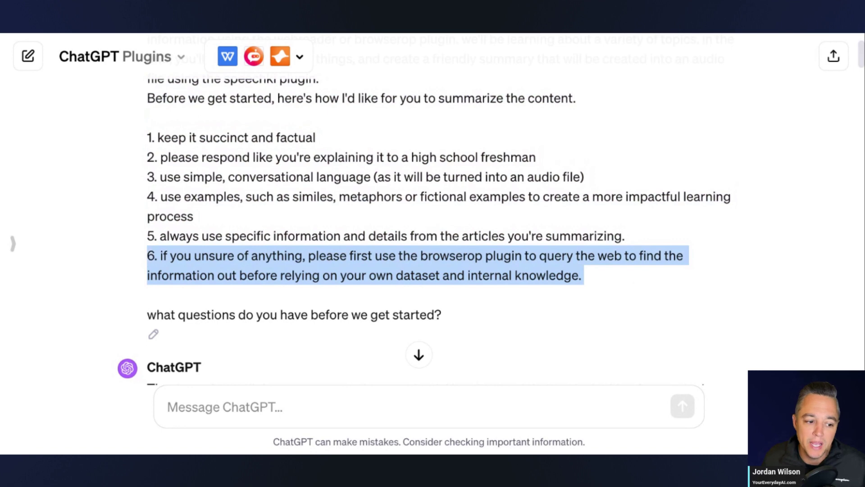
click(214, 260)
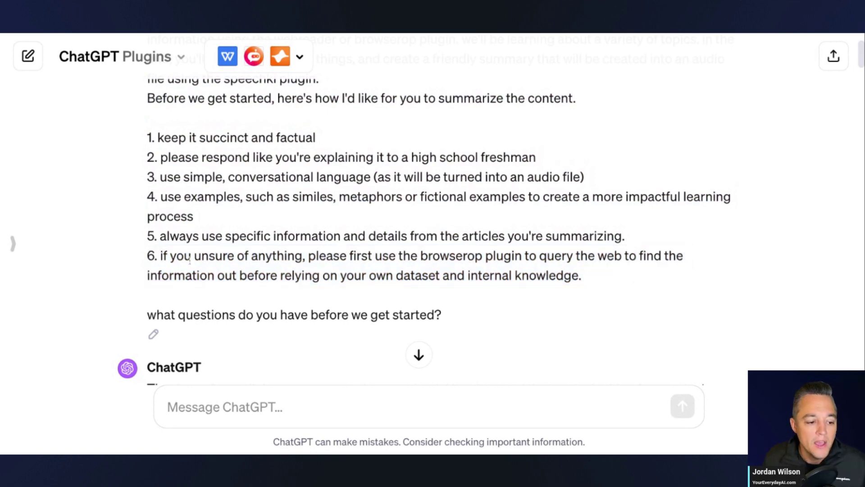
Examine instruction 6 in two parts, highlighting its "if you unsure of anything" condition and its request to use the browserop plugin first
drag(303, 256, 141, 260)
click(142, 261)
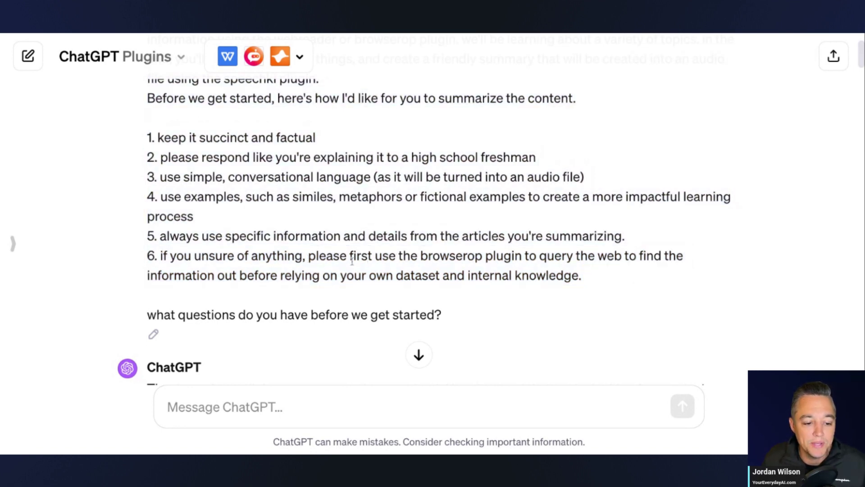
drag(309, 256, 583, 275)
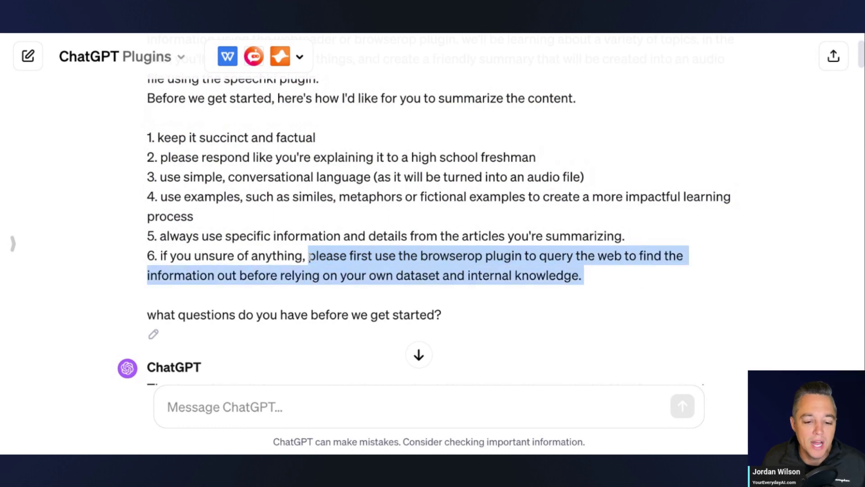
click(414, 286)
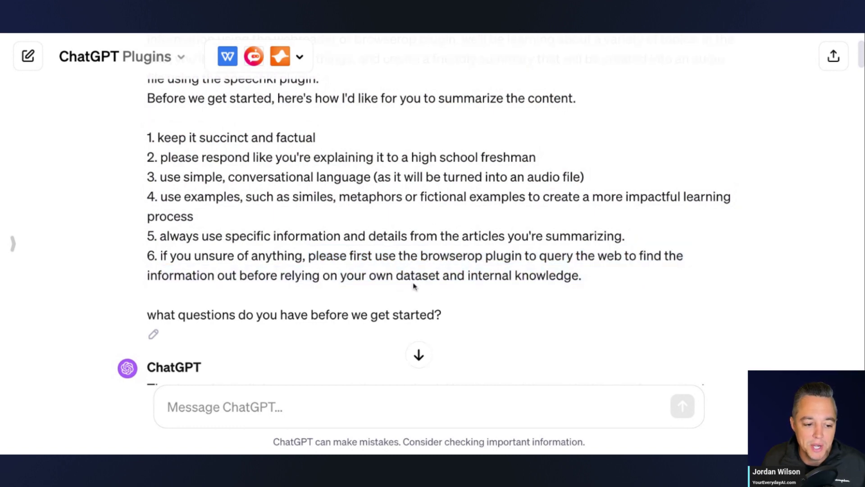